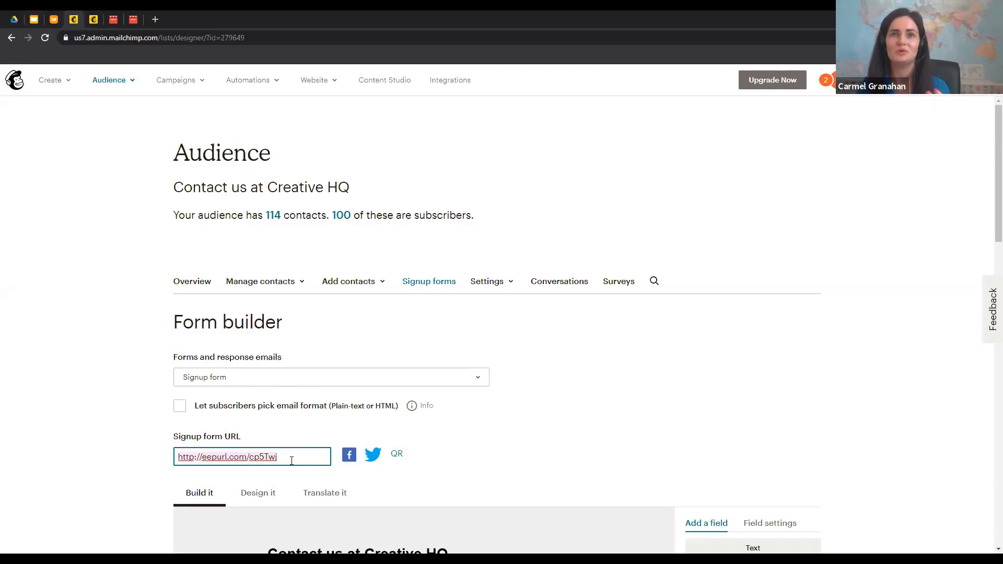
On the Creative HQ signup form, enter the contact's first name, last name and email address
left_click(92, 18)
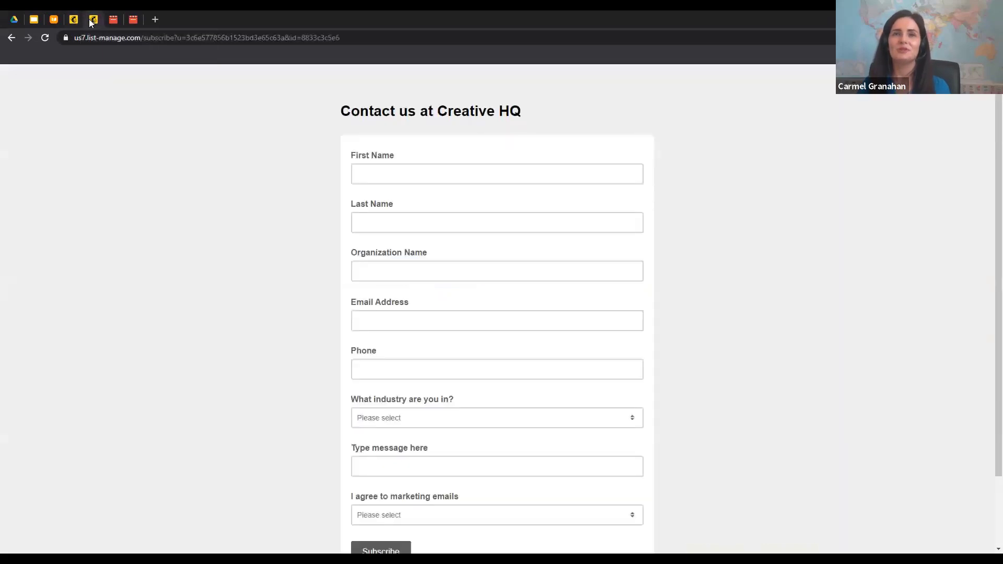
left_click(370, 177)
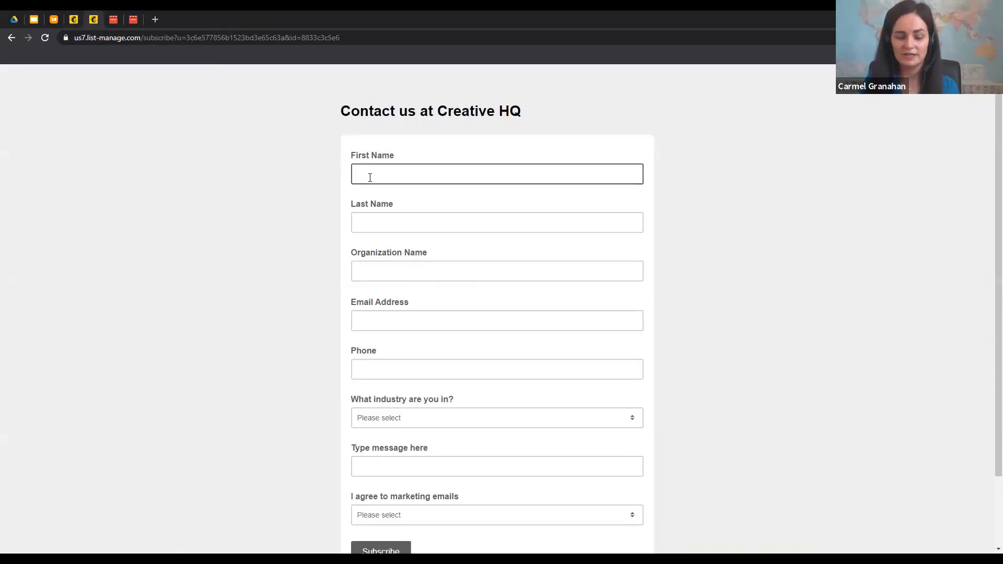
key("Tab")
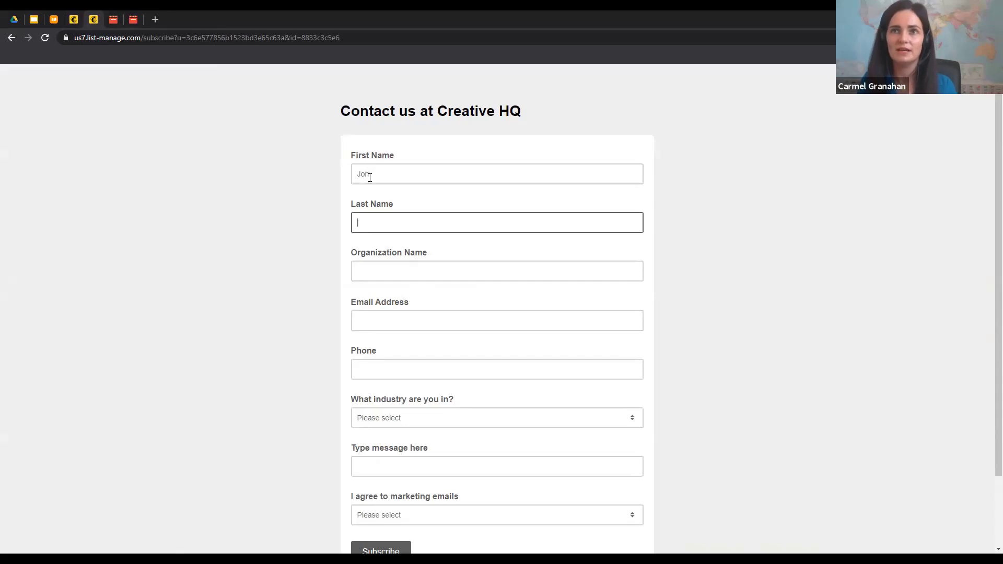
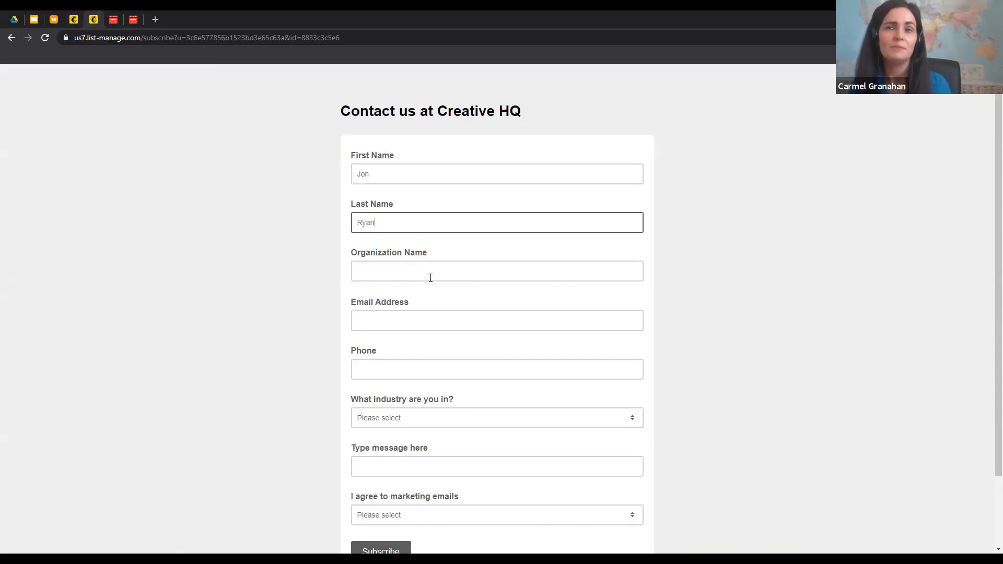
left_click(376, 322)
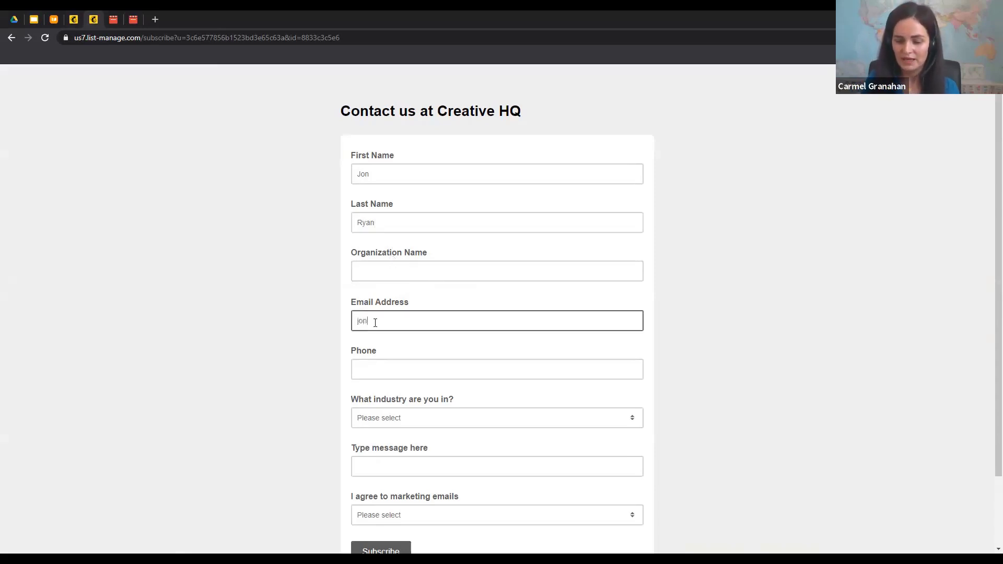
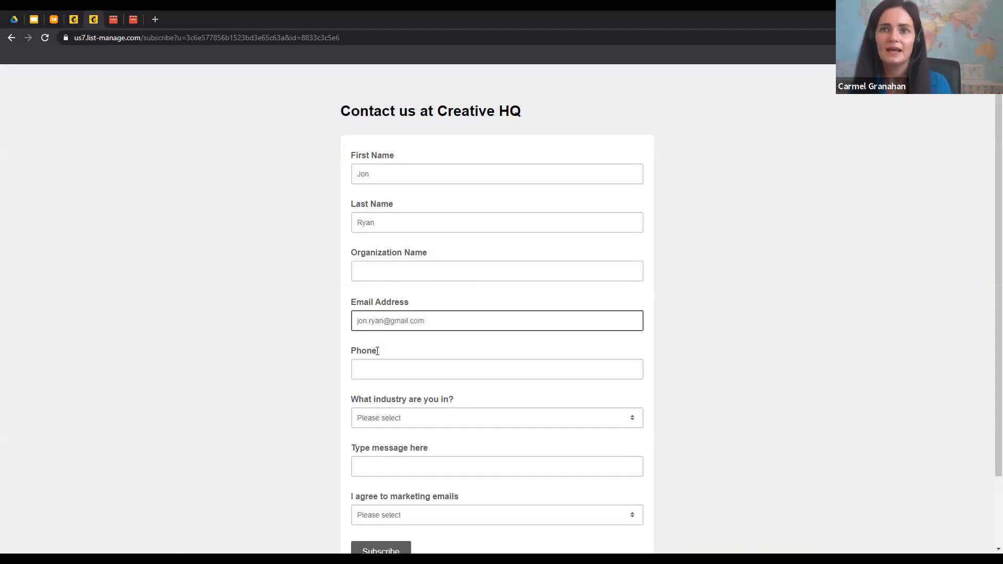
Choose Financial as the industry and write the message 'Hi there, looking for more info on SEO'
left_click(379, 371)
scroll(380, 373, "down", 1)
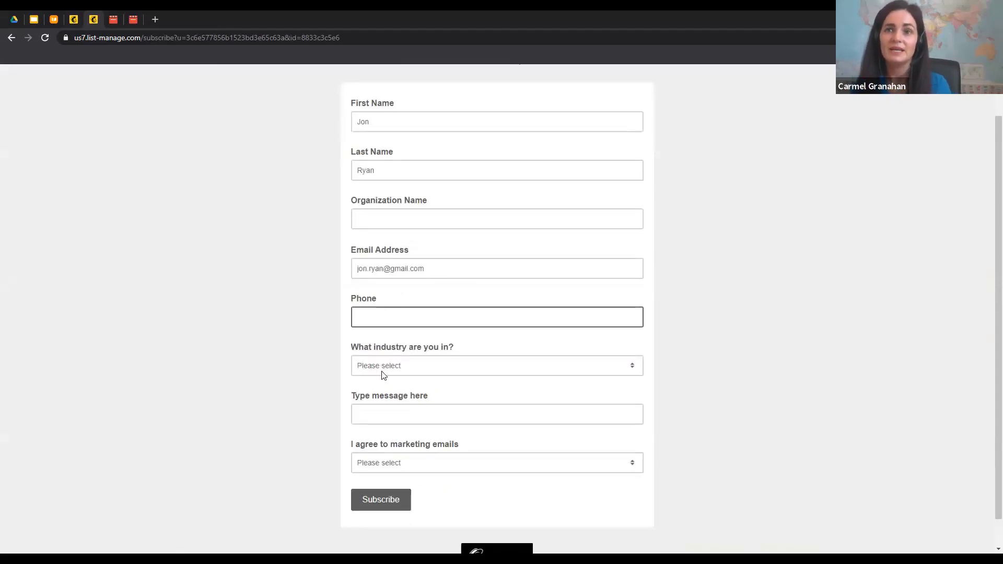
left_click(381, 367)
left_click(384, 409)
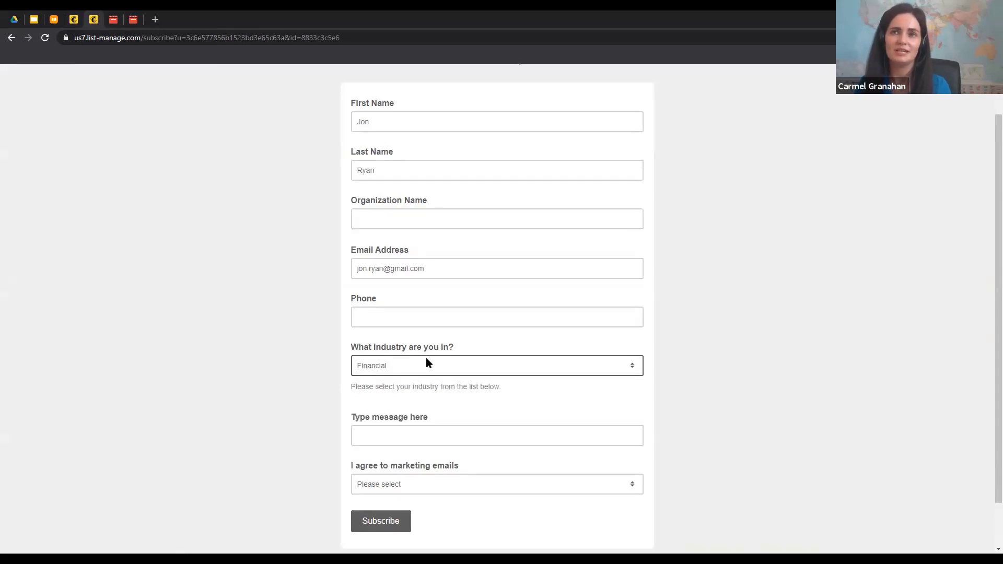
scroll(391, 324, "down", 1)
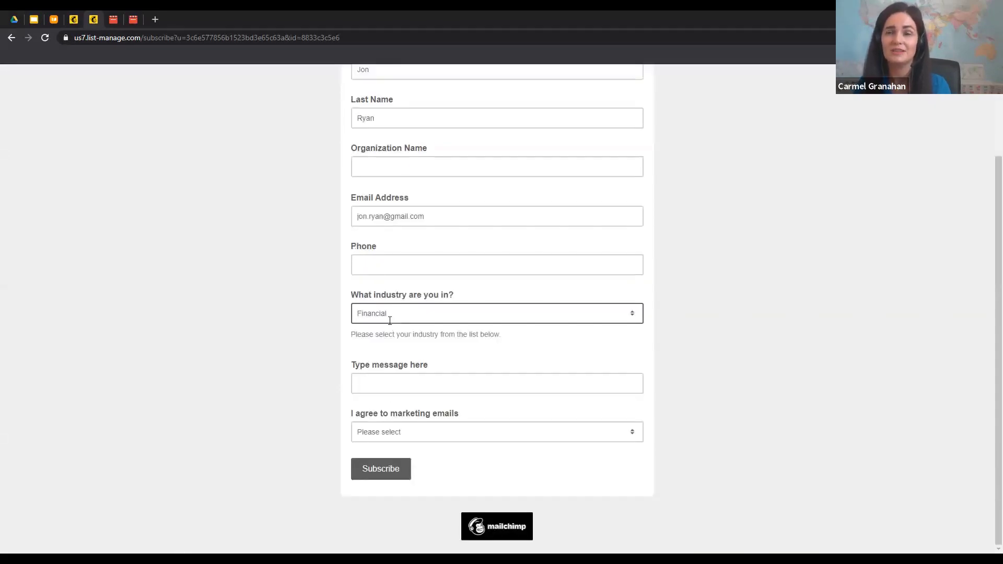
left_click(395, 383)
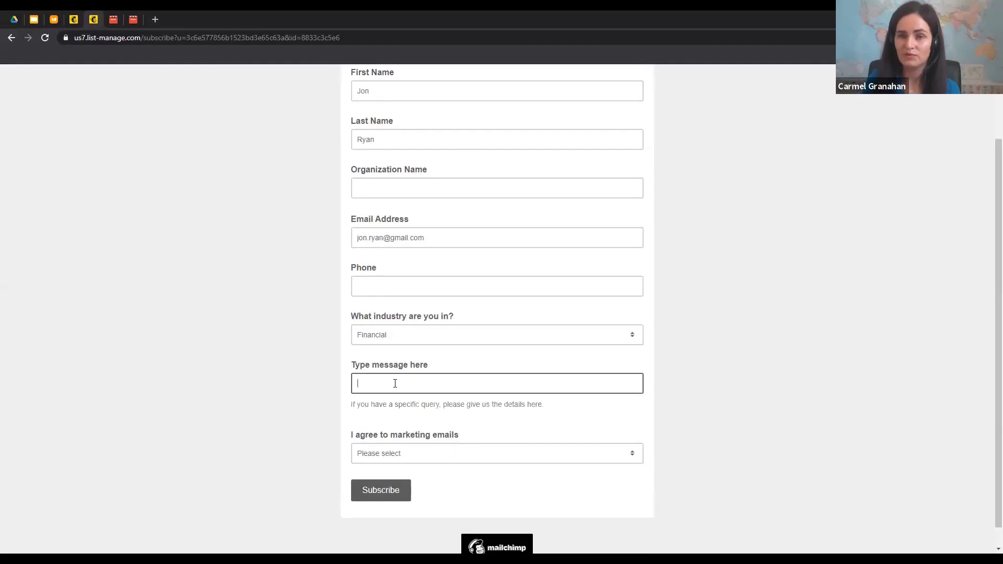
type("Hi there,")
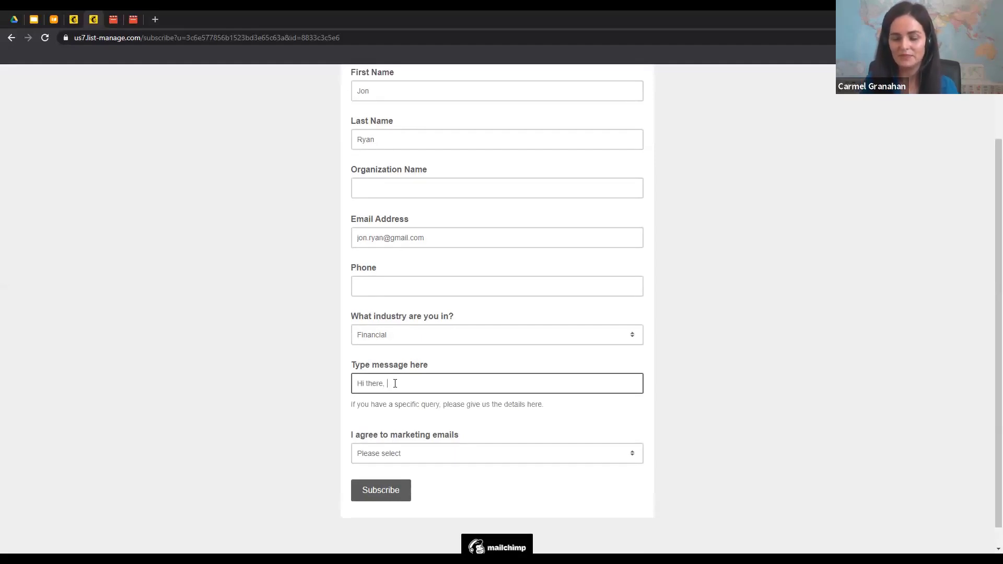
type(" lookinmg for")
key("BackSpace")
key("BackSpace")
key("BackSpace")
key("BackSpace")
key("BackSpace")
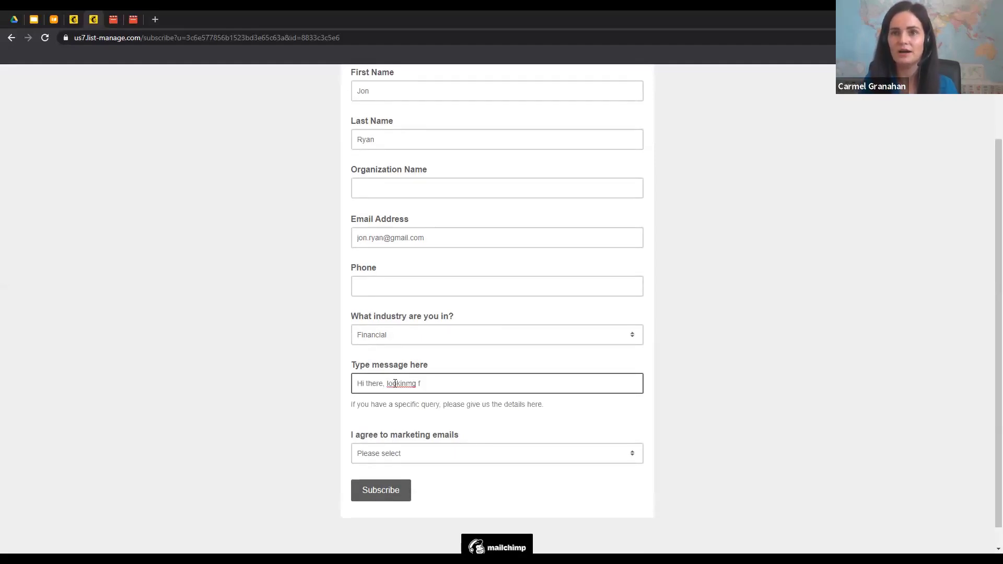
key("BackSpace")
type("g for m")
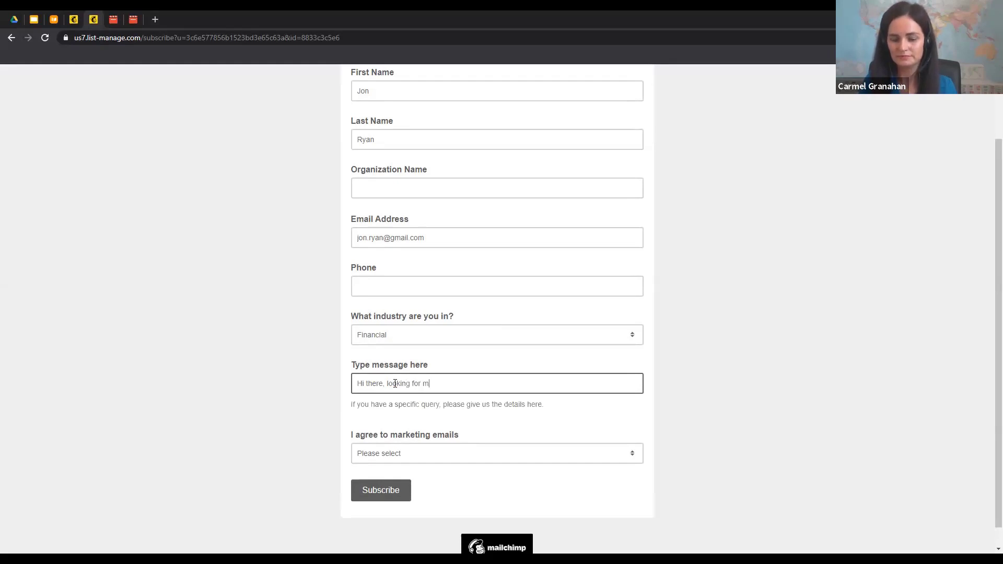
type("ore info on ")
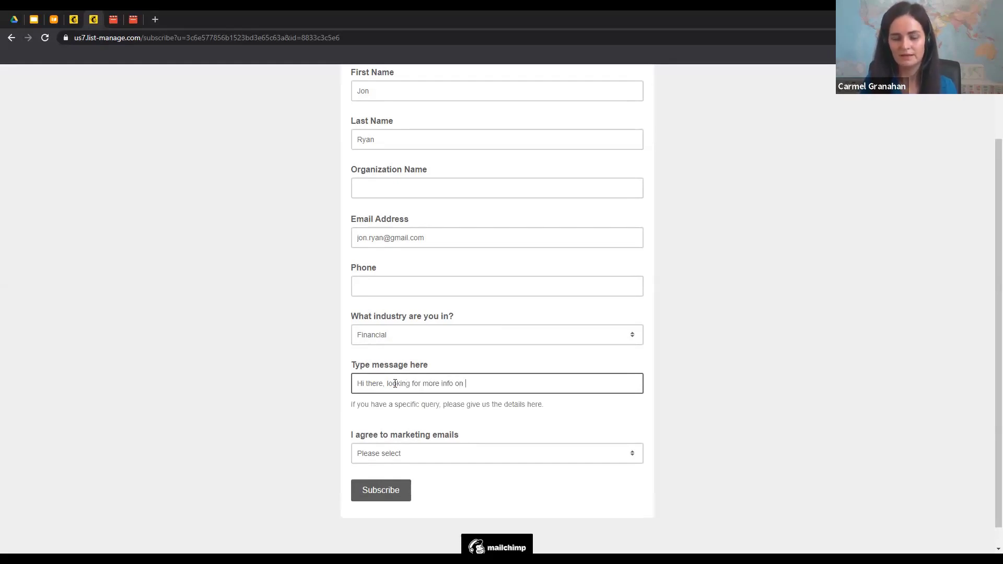
type("SEO?")
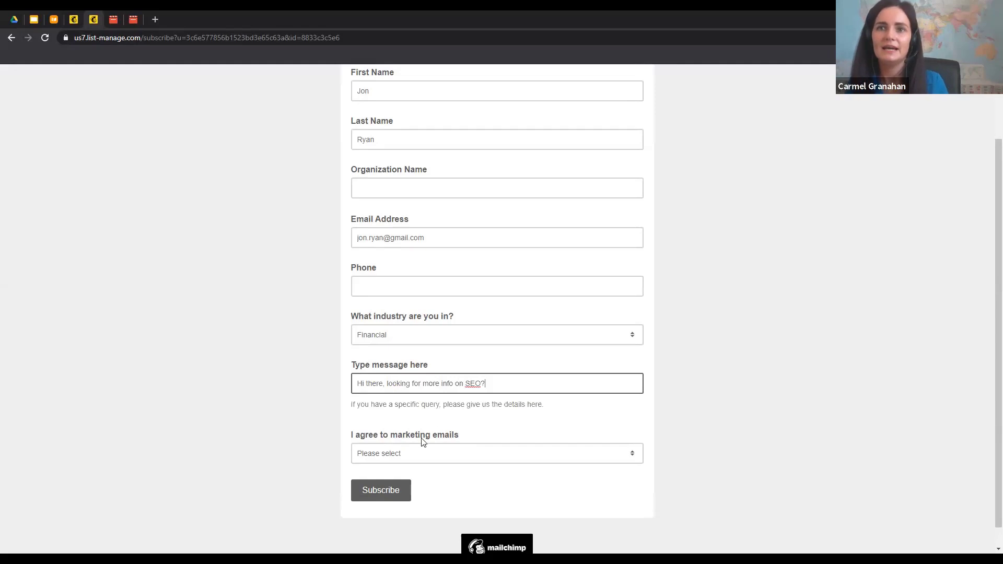
Set marketing email consent to Yes, subscribe, and pass the reCAPTCHA check
left_click(402, 455)
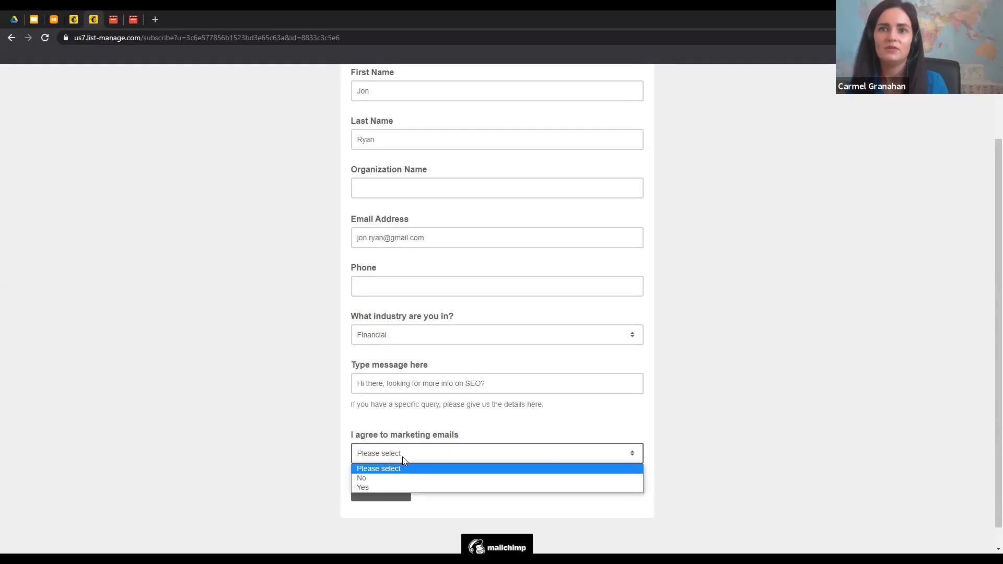
left_click(392, 487)
left_click(386, 495)
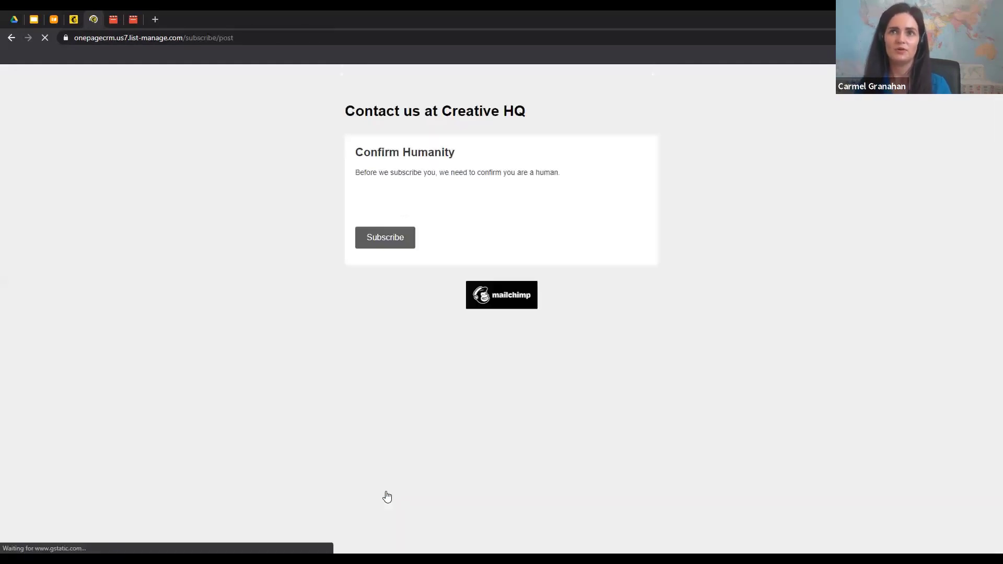
left_click(370, 223)
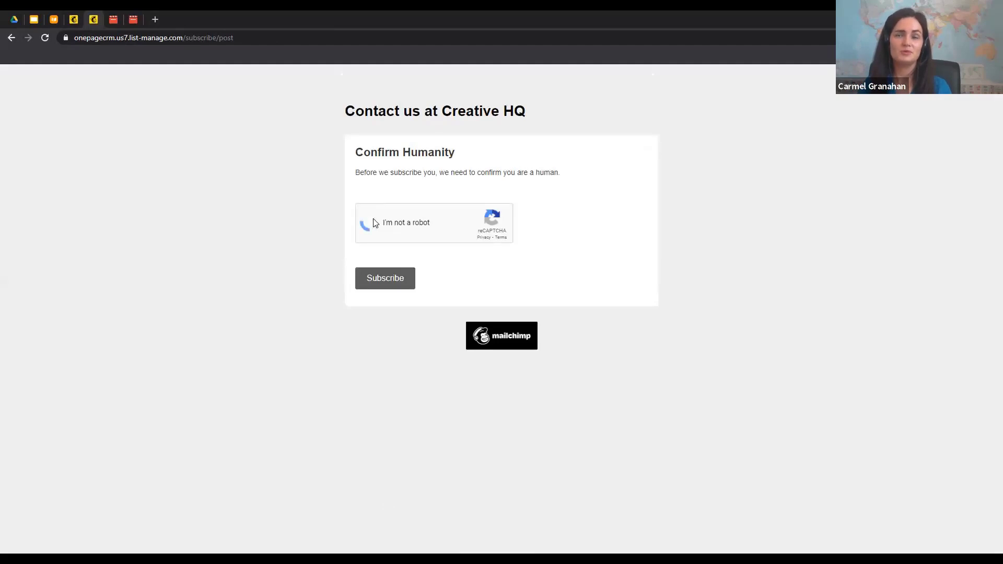
left_click(377, 284)
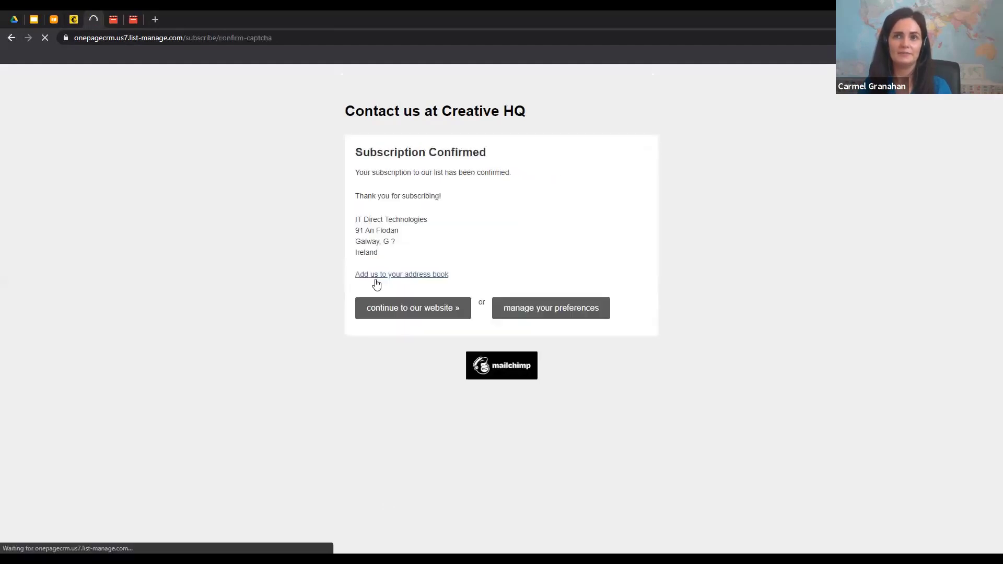
left_click(55, 20)
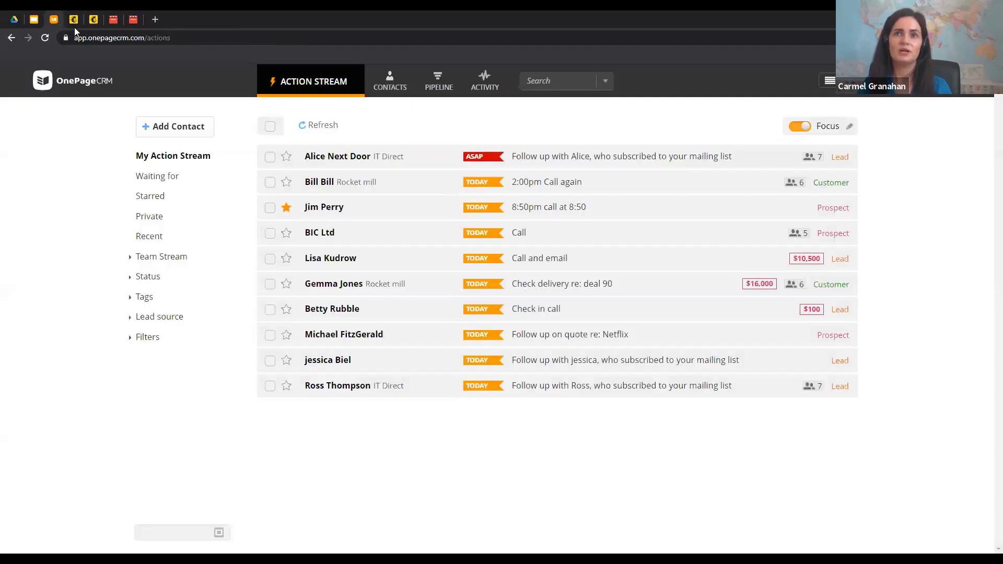
Refresh the Action Stream and open the new web-form contact to review its Financial industry, VIP tag and SEO message
left_click(320, 125)
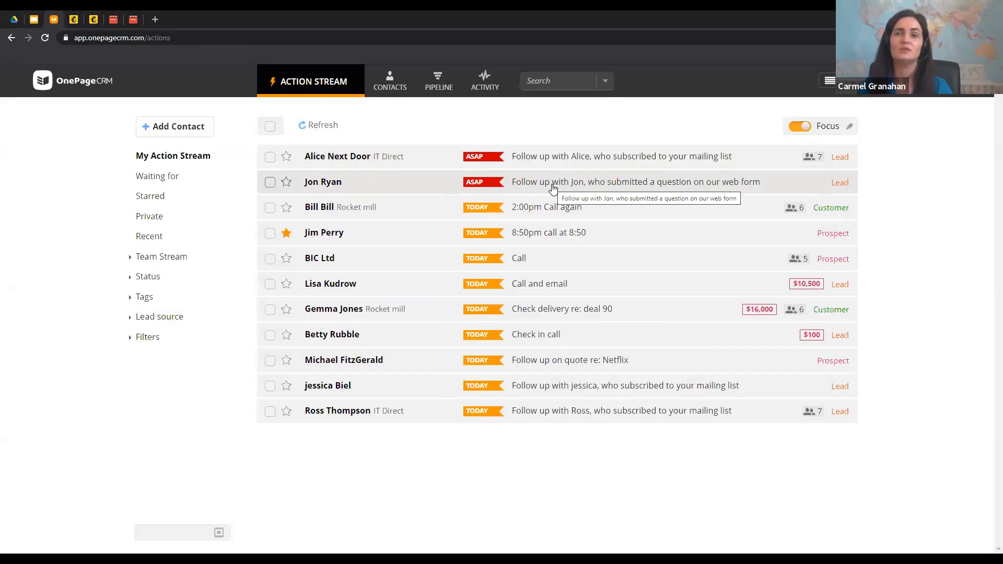
left_click(412, 188)
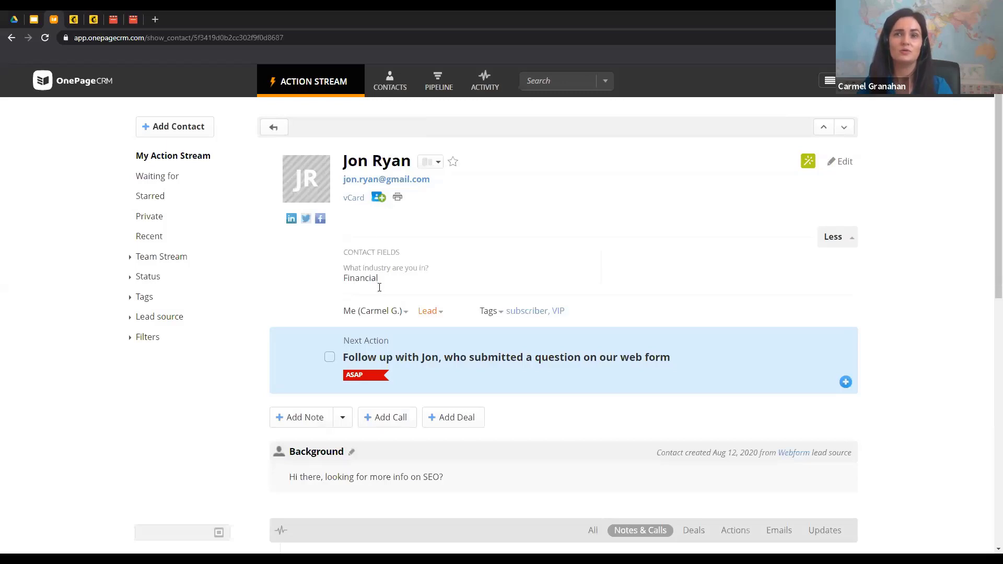
scroll(502, 234, "down", 1)
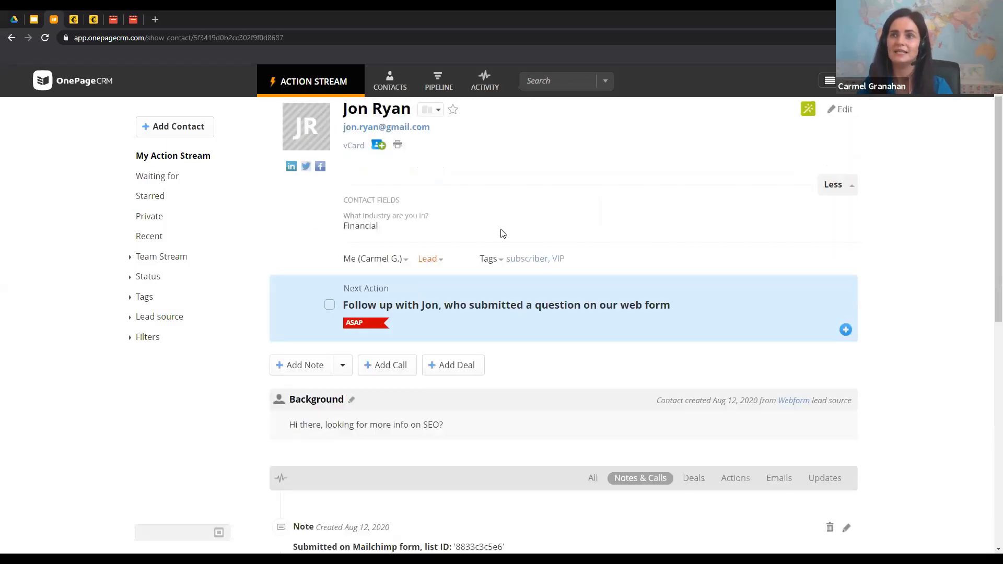
scroll(502, 234, "down", 1)
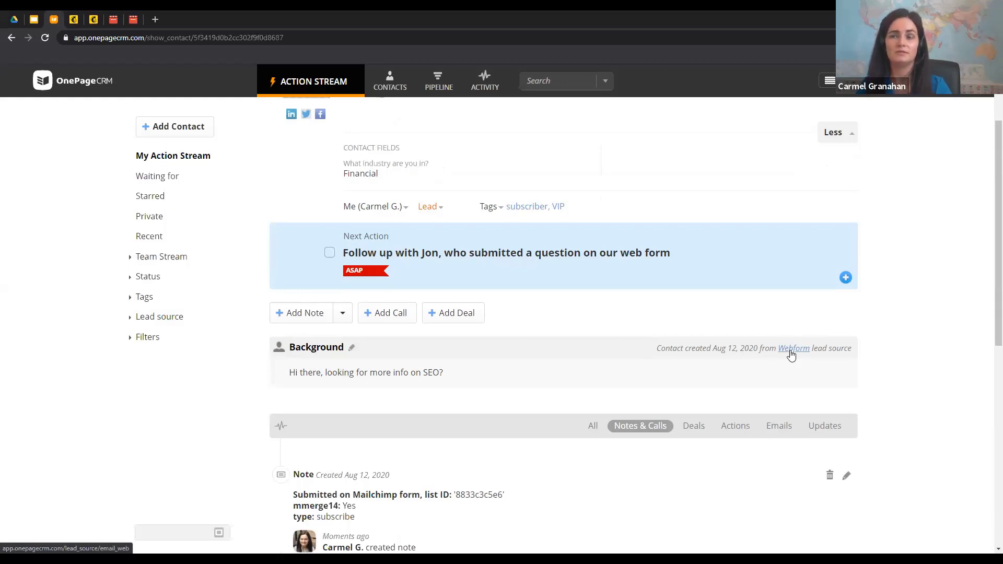
scroll(793, 353, "up", 2)
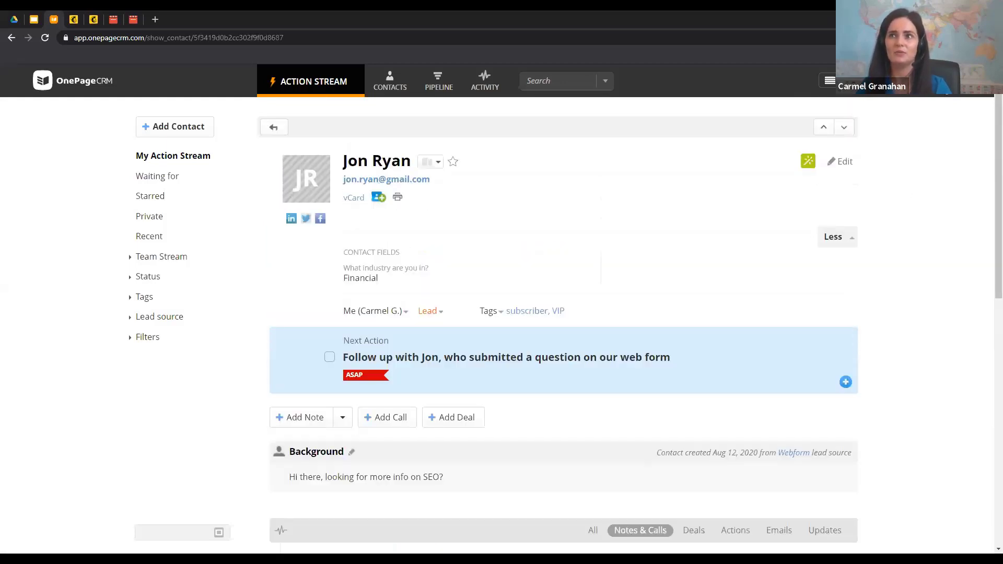
left_click(830, 81)
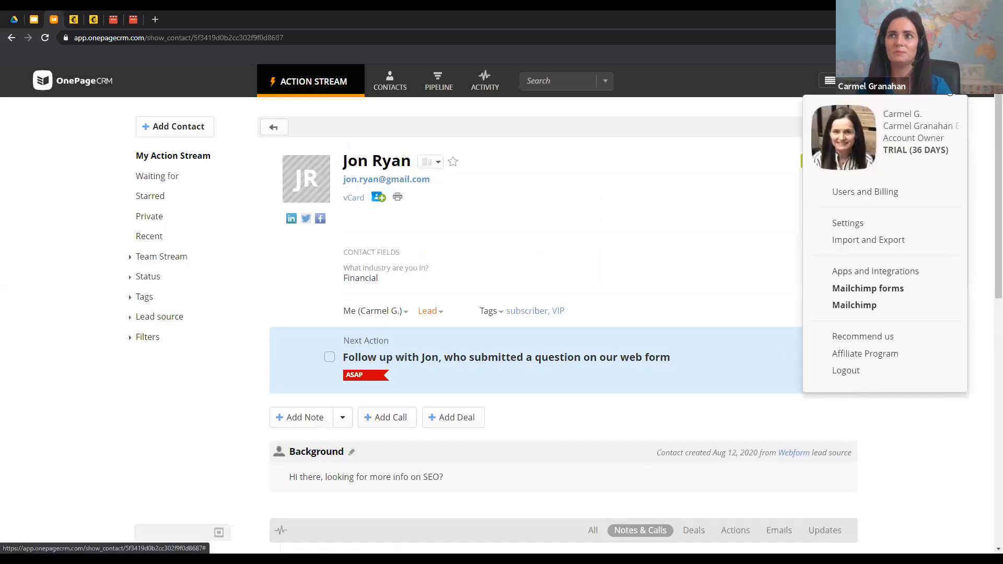
Look over the Mailchimp Forms data capture page, then return to Apps & Integrations
left_click(879, 290)
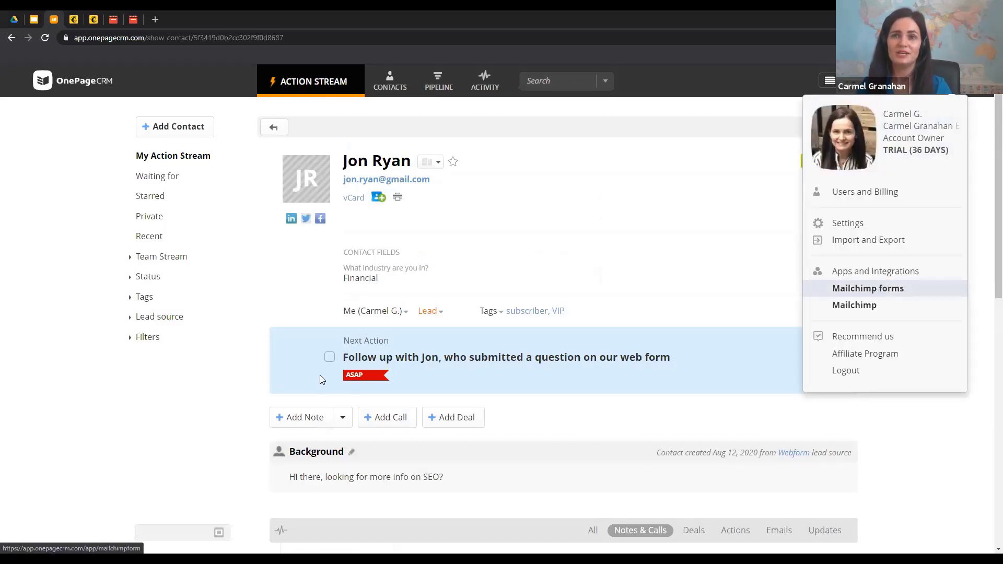
scroll(565, 356, "down", 20)
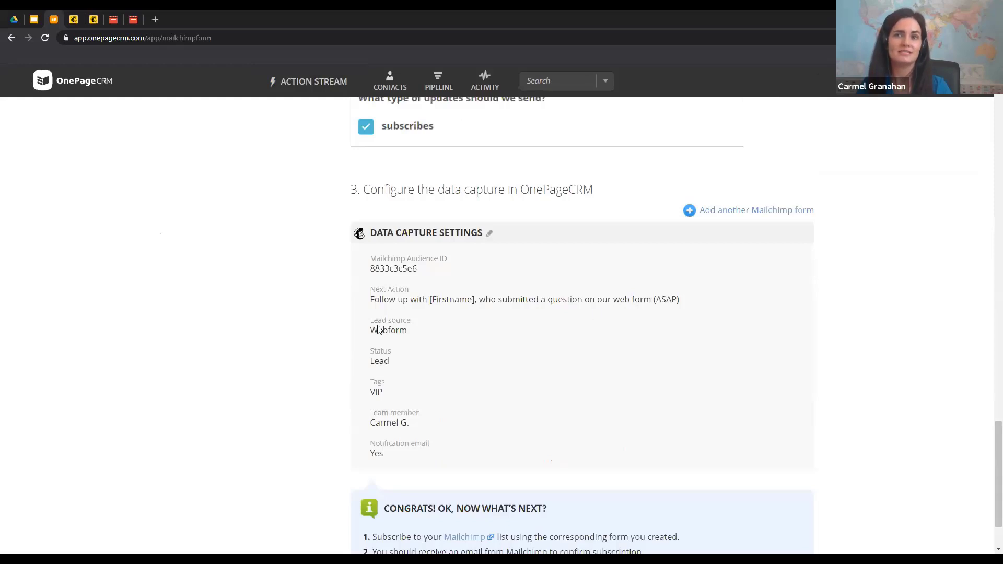
scroll(418, 376, "up", 15)
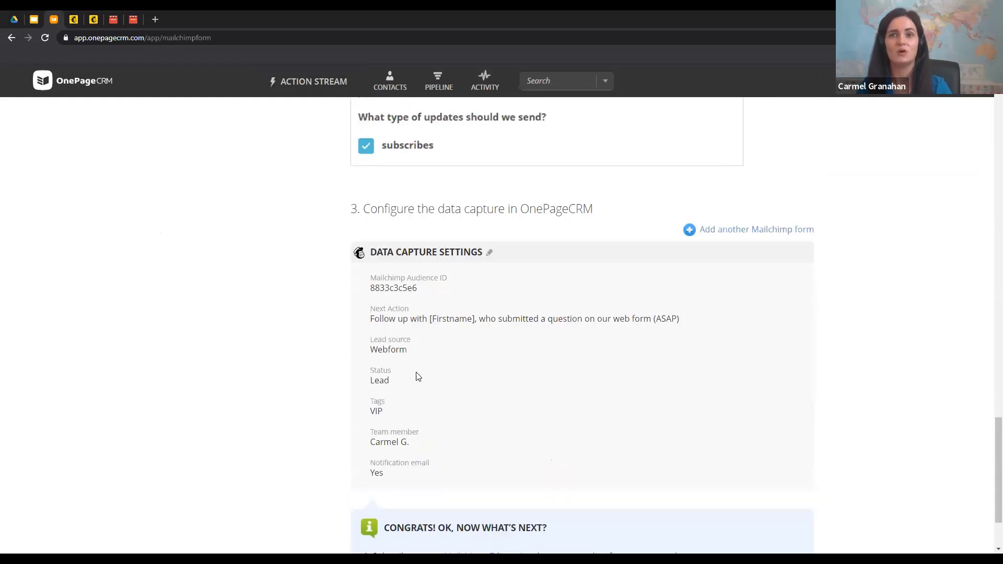
scroll(418, 377, "up", 12)
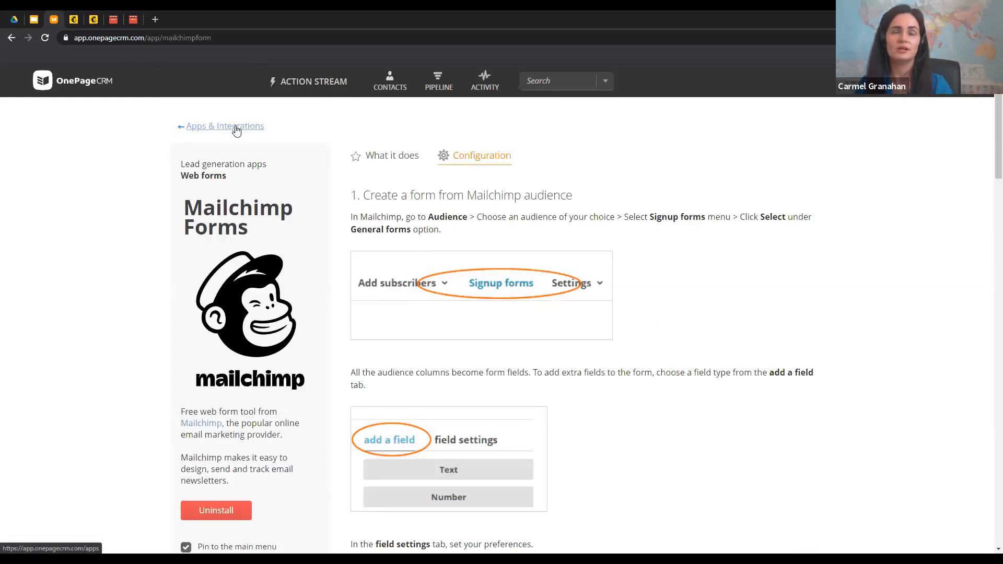
left_click(204, 127)
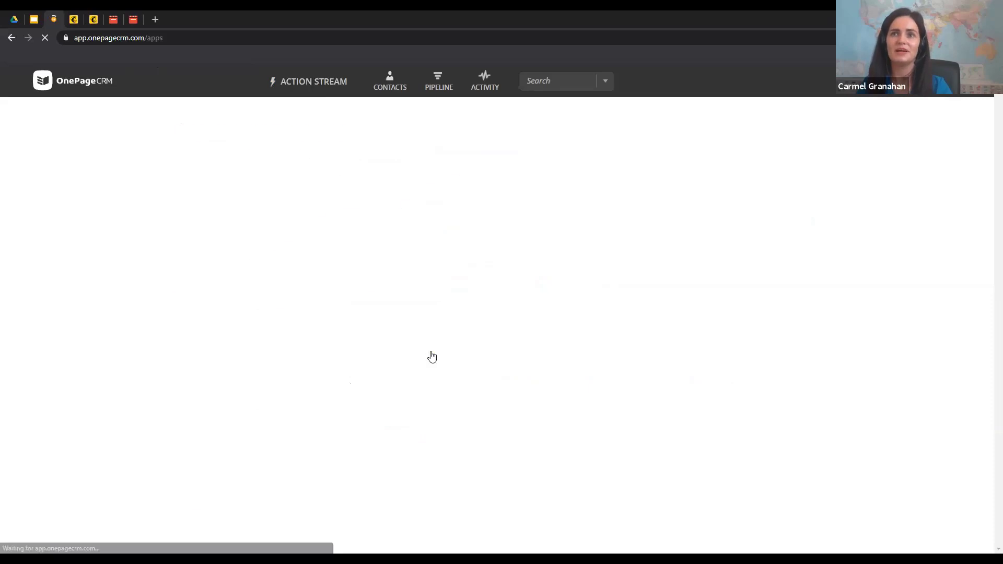
Open the Mailchimp integration settings and scroll down to the sync schedule options
left_click(463, 346)
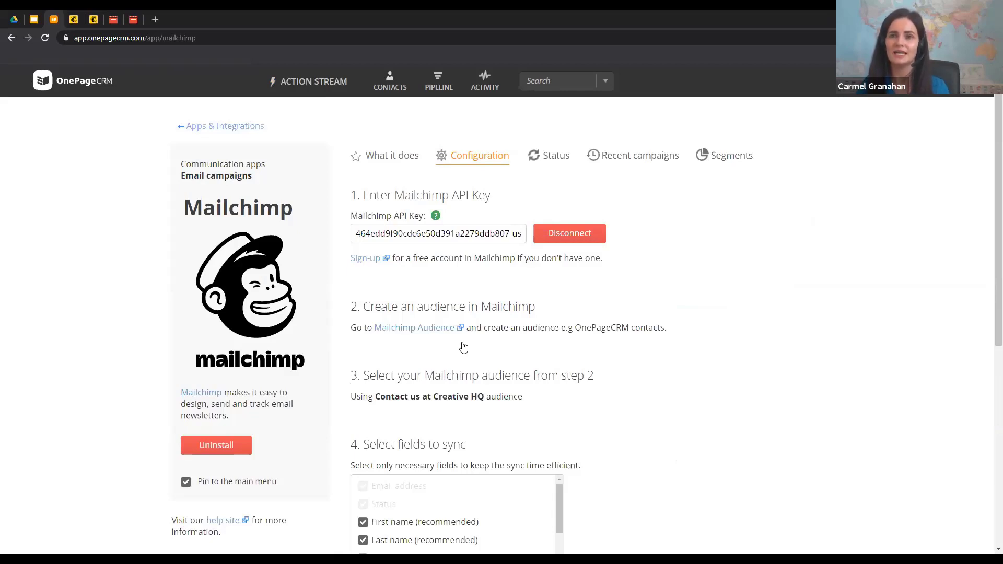
scroll(463, 345, "down", 4)
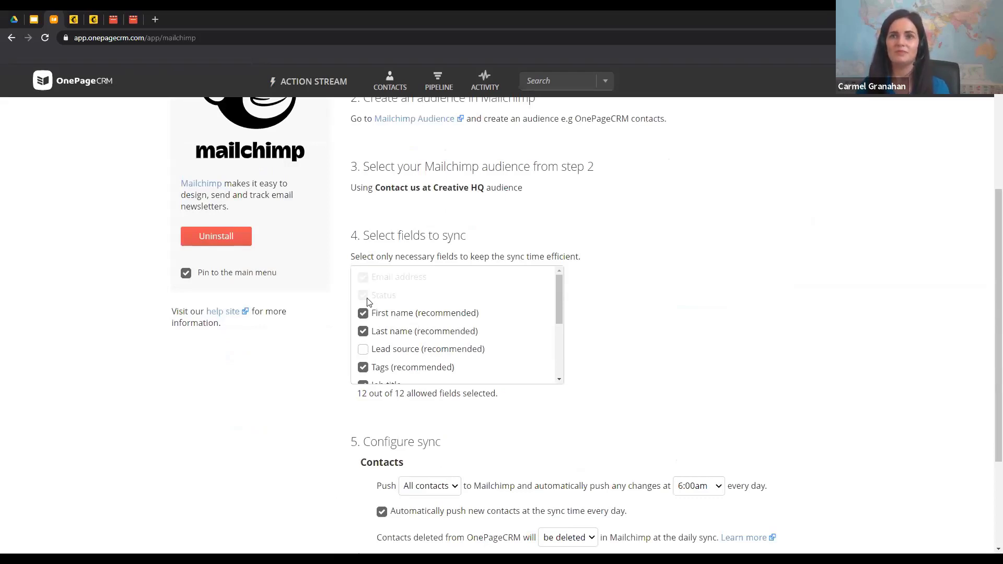
scroll(397, 300, "down", 1)
scroll(464, 294, "up", 5)
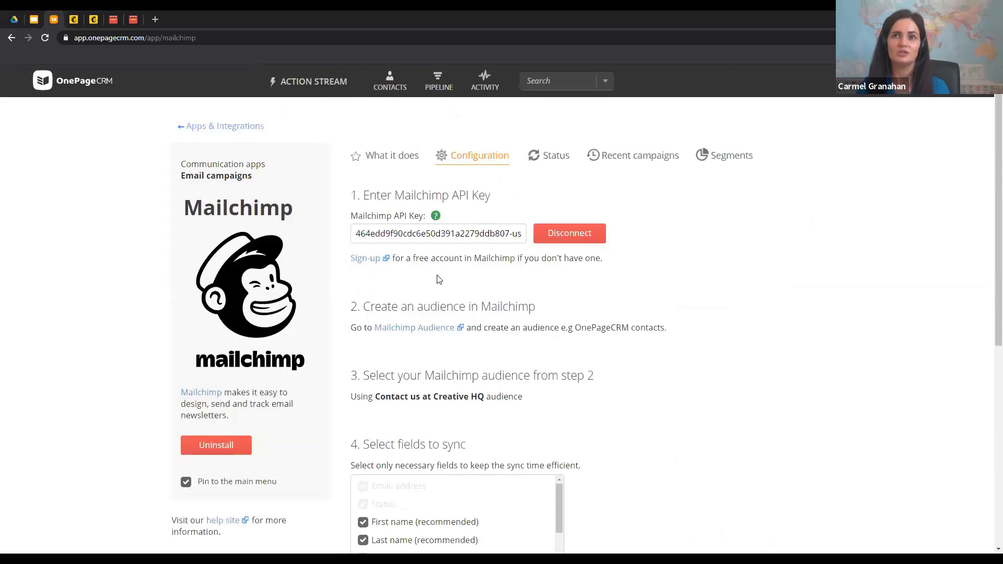
scroll(441, 277, "down", 4)
scroll(441, 327, "down", 3)
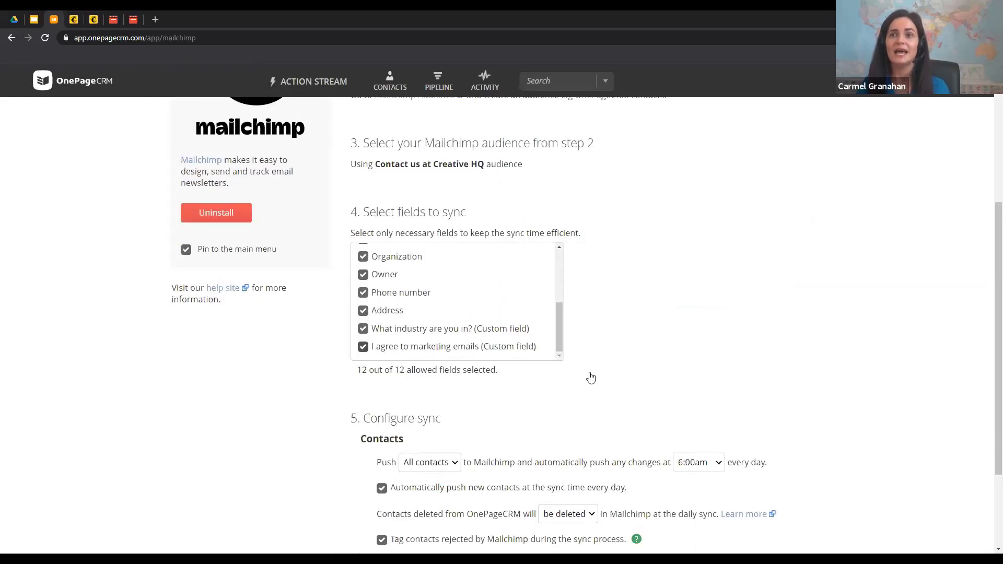
scroll(591, 377, "down", 2)
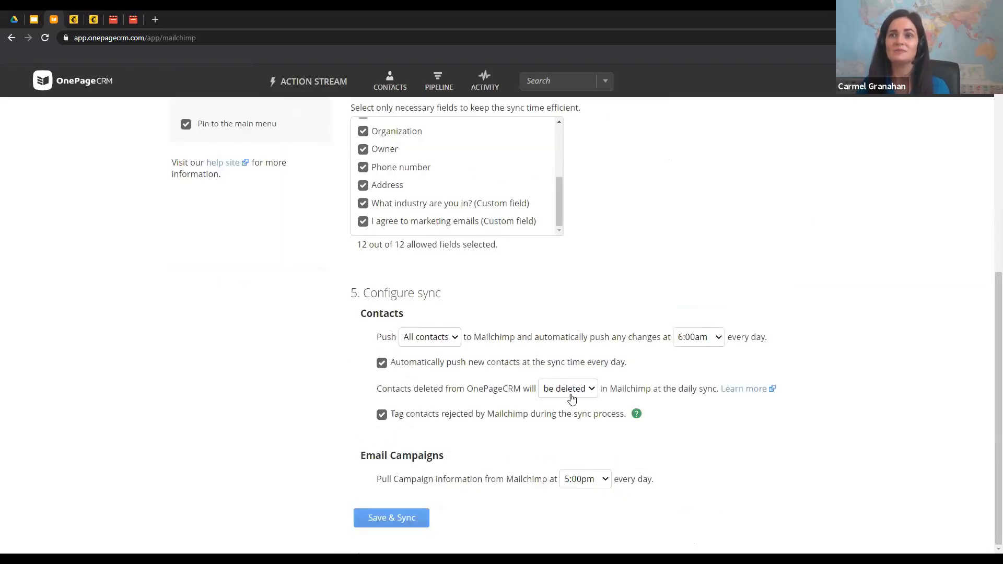
Set the contacts push to 10:00pm and the campaign pull to 6:00am, then Save & Sync
left_click(687, 341)
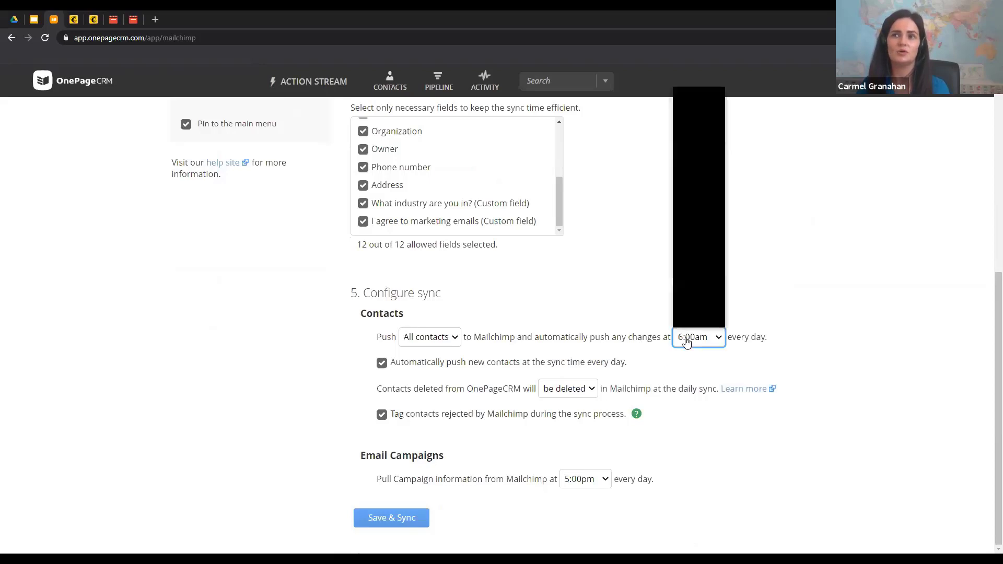
scroll(691, 293, "down", 2)
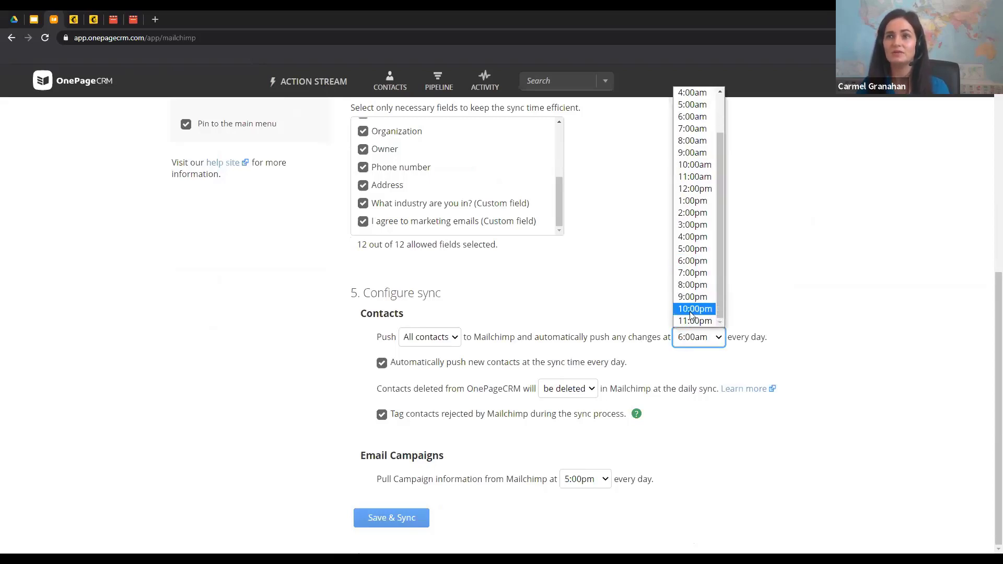
left_click(691, 309)
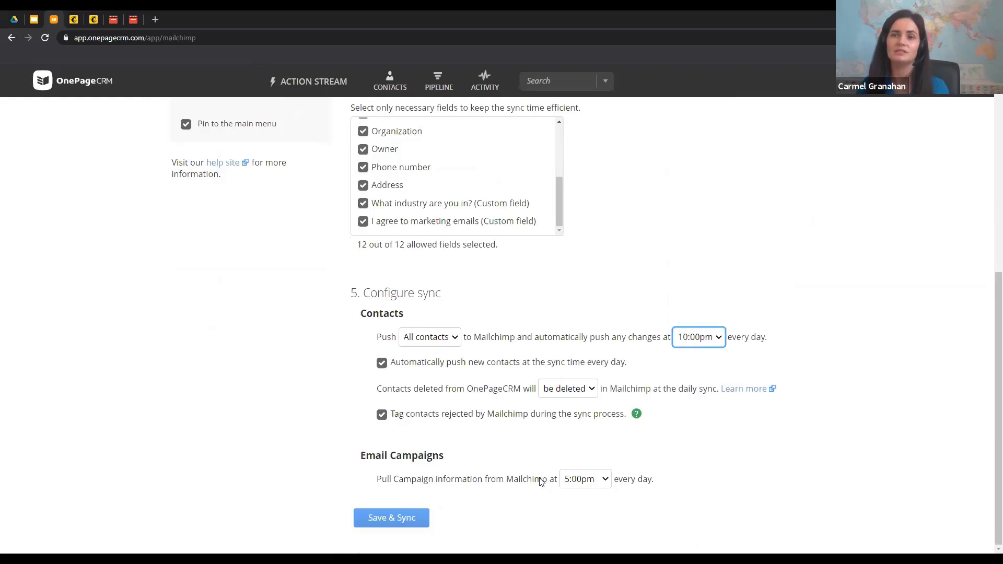
left_click(601, 481)
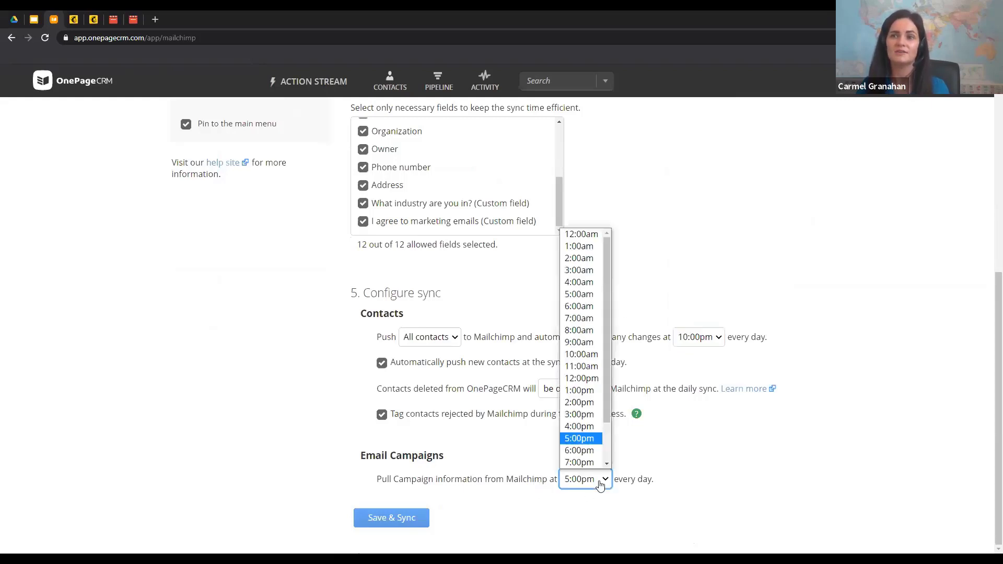
left_click(580, 306)
left_click(386, 518)
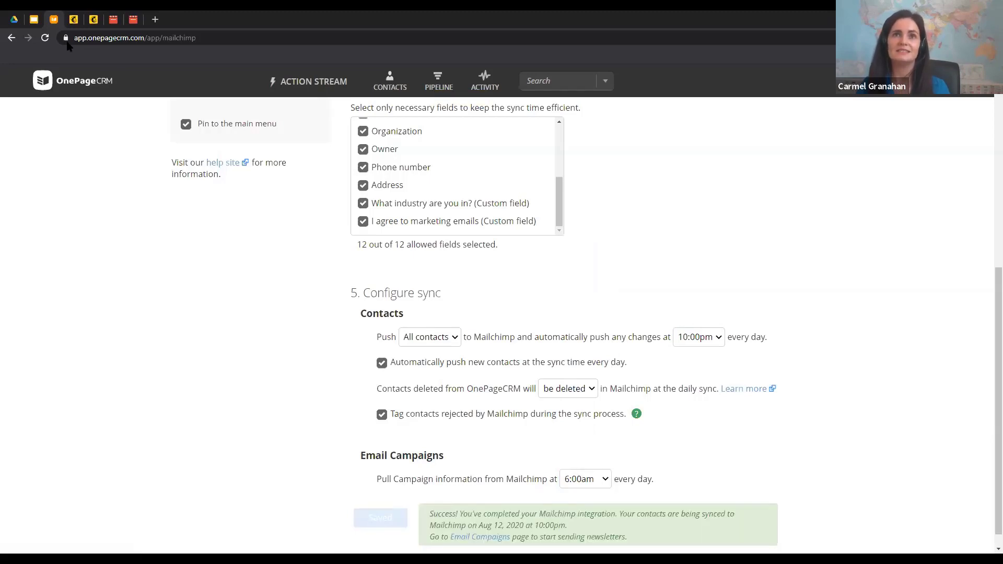
From Mailchimp's Audience dashboard, view the Contact us at Creative HQ contacts list (115 contacts)
left_click(91, 19)
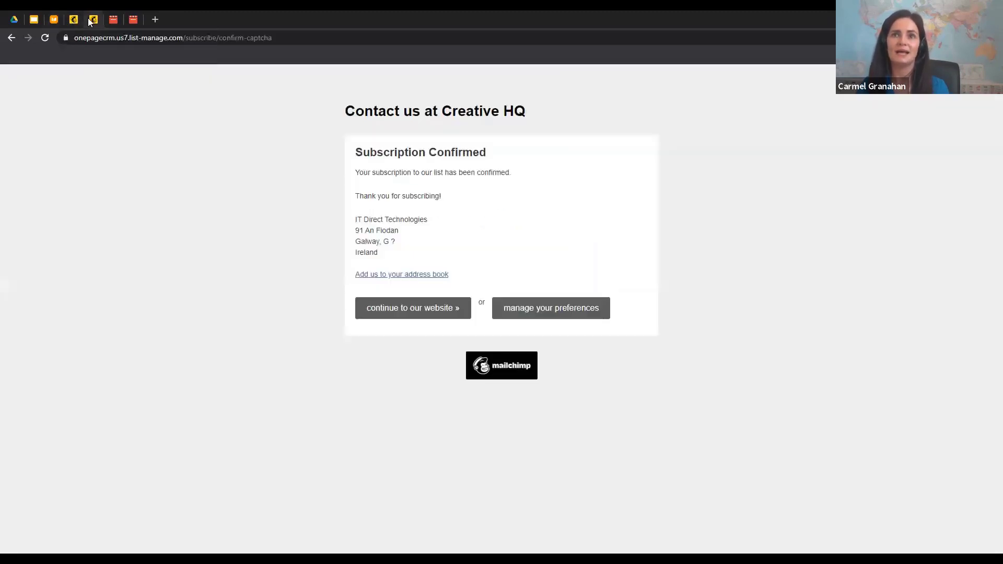
left_click(76, 19)
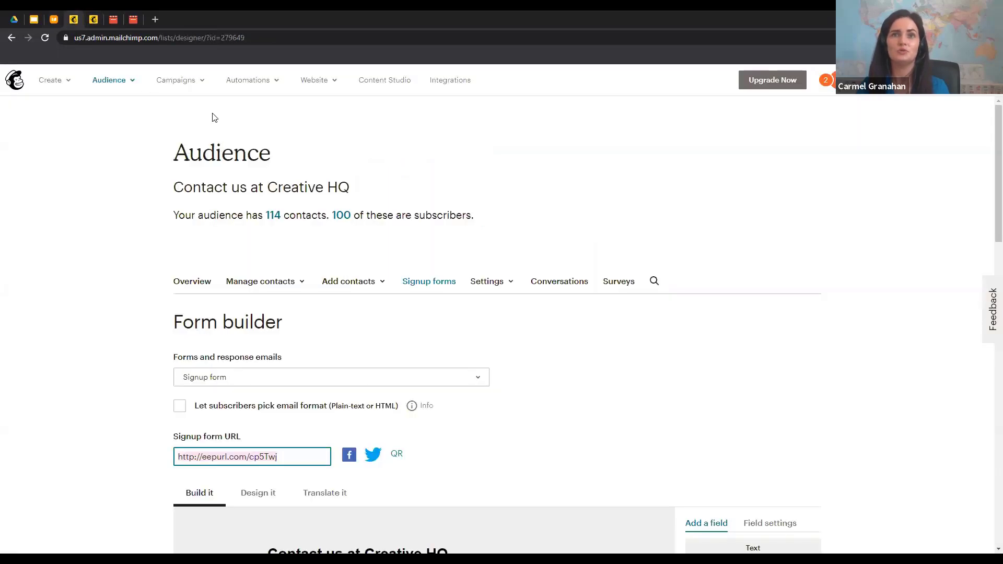
left_click(118, 83)
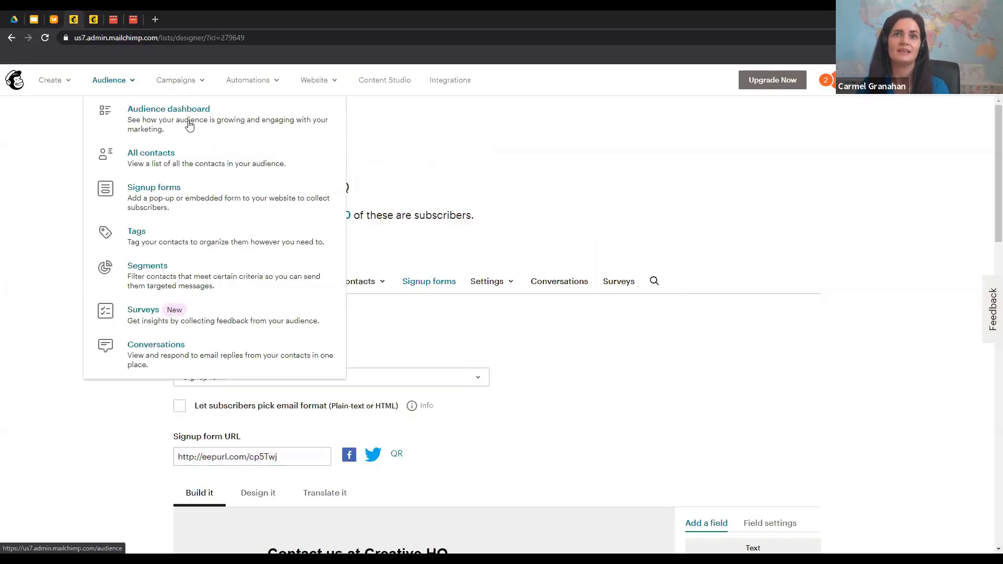
left_click(190, 126)
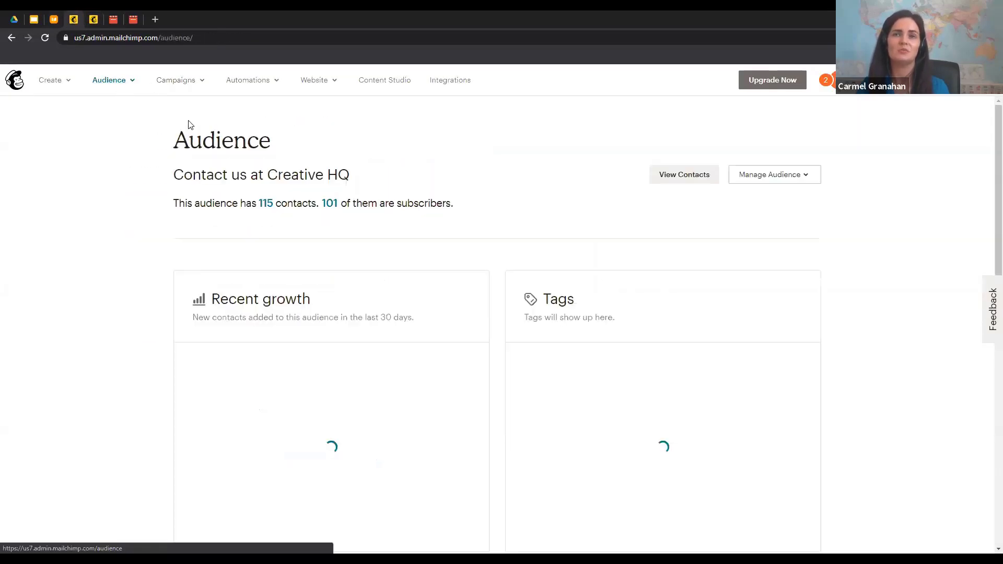
left_click(683, 179)
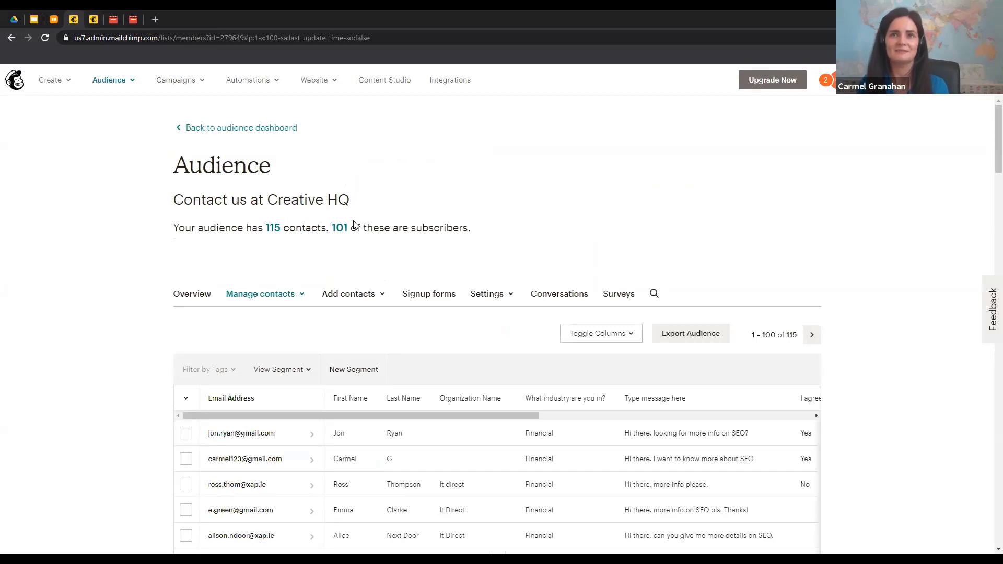
Play the segment tutorial video full screen
left_click(114, 21)
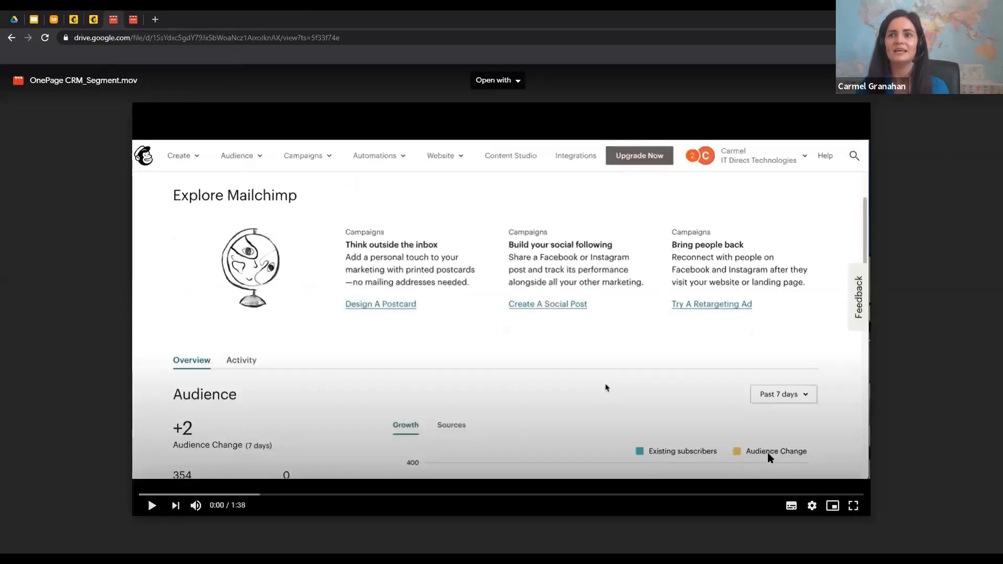
left_click(486, 345)
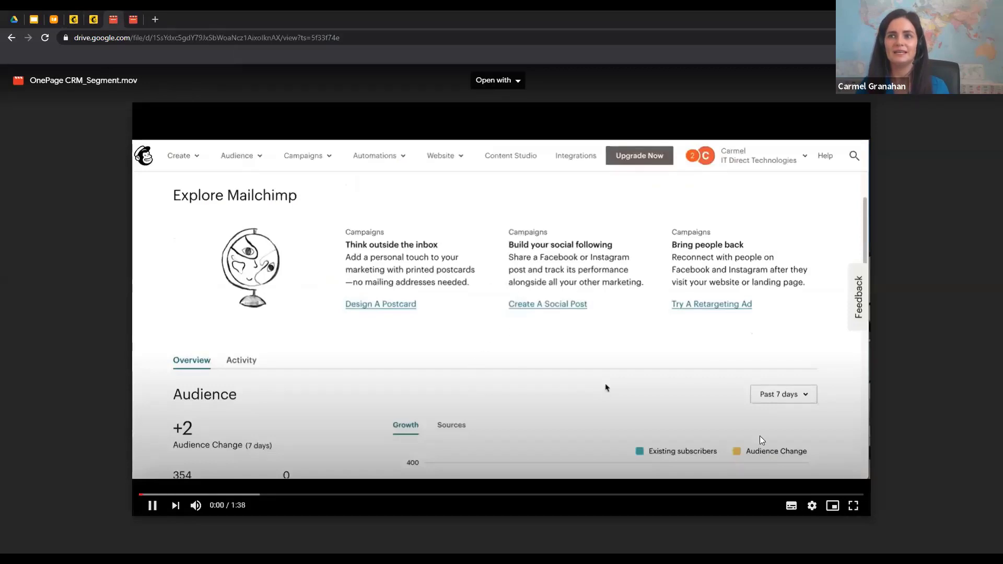
left_click(853, 507)
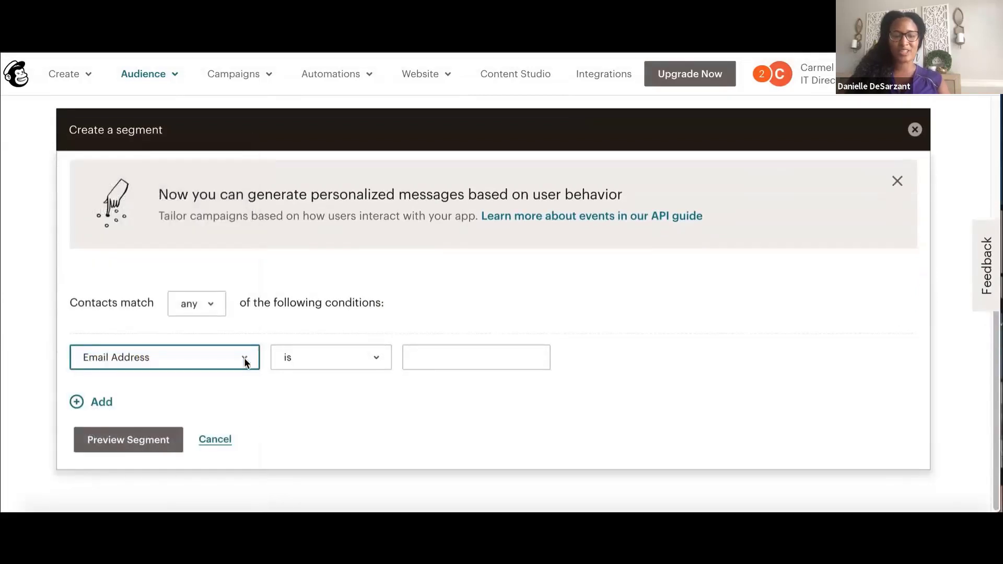
Add the condition 'What industry are you in?' is Financial and preview the 28 matching contacts
left_click(243, 358)
mouse_move(208, 510)
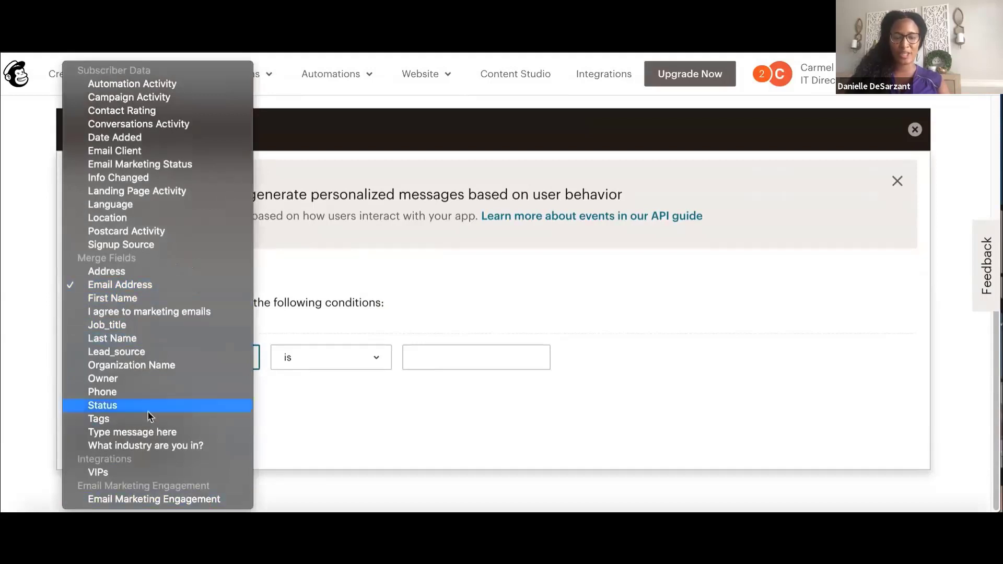
left_click(147, 445)
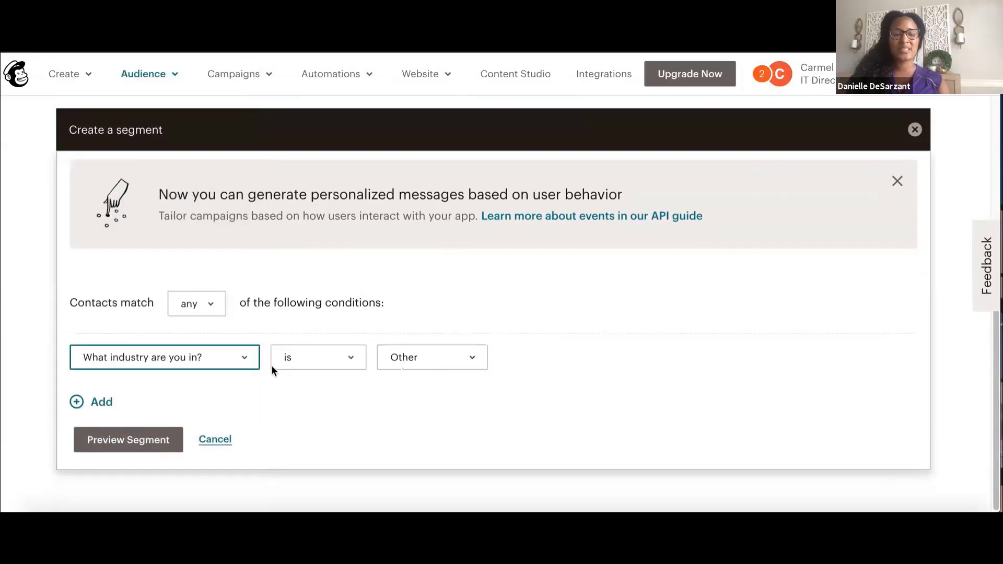
left_click(423, 358)
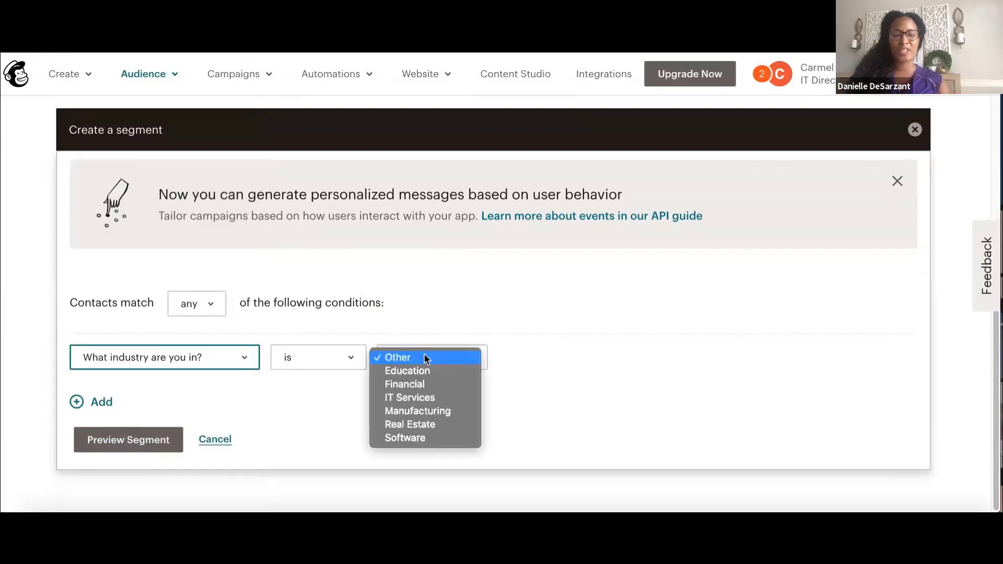
left_click(420, 385)
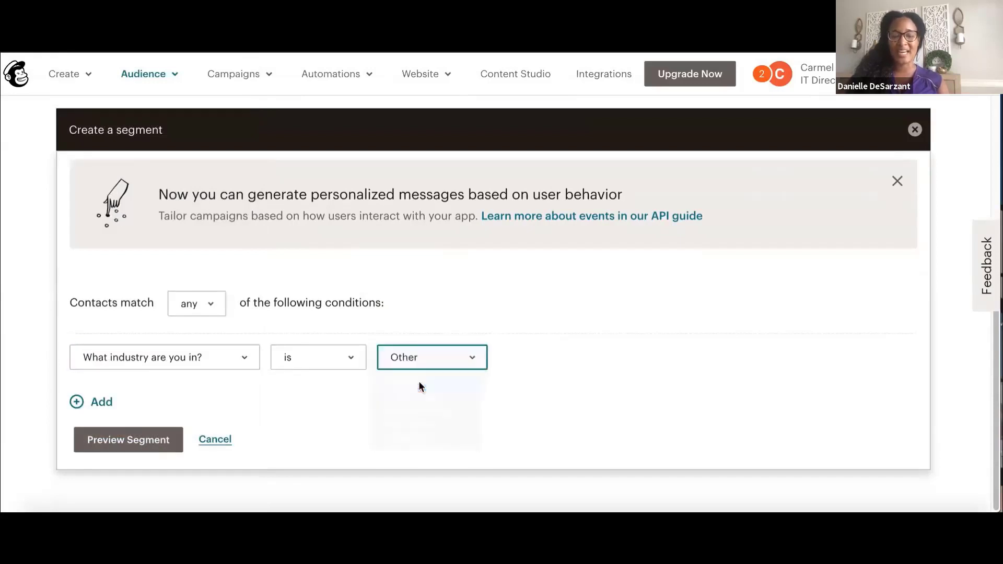
left_click(141, 448)
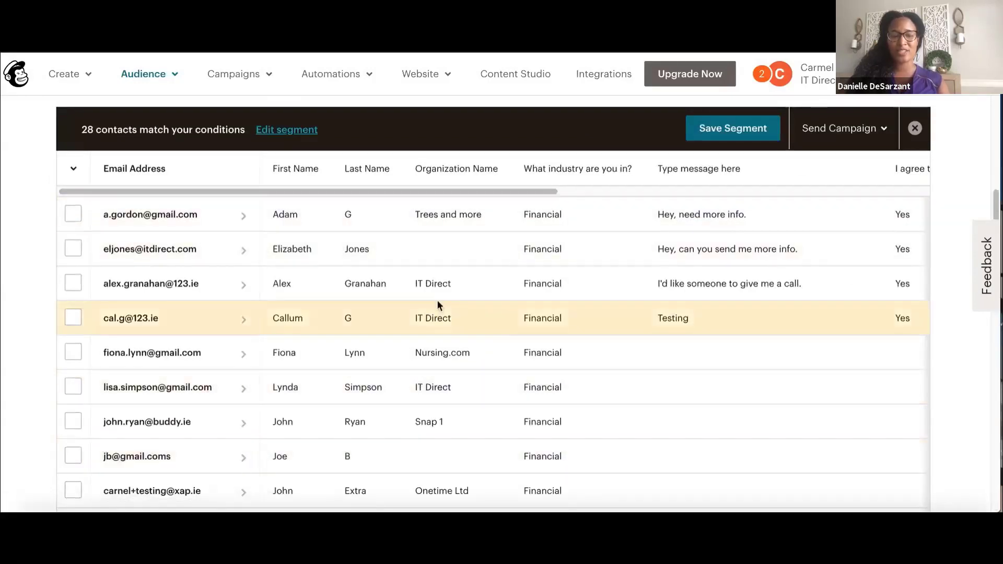
Save the Financial segment as VIP_Financial and start an email campaign addressed to it
left_click(750, 135)
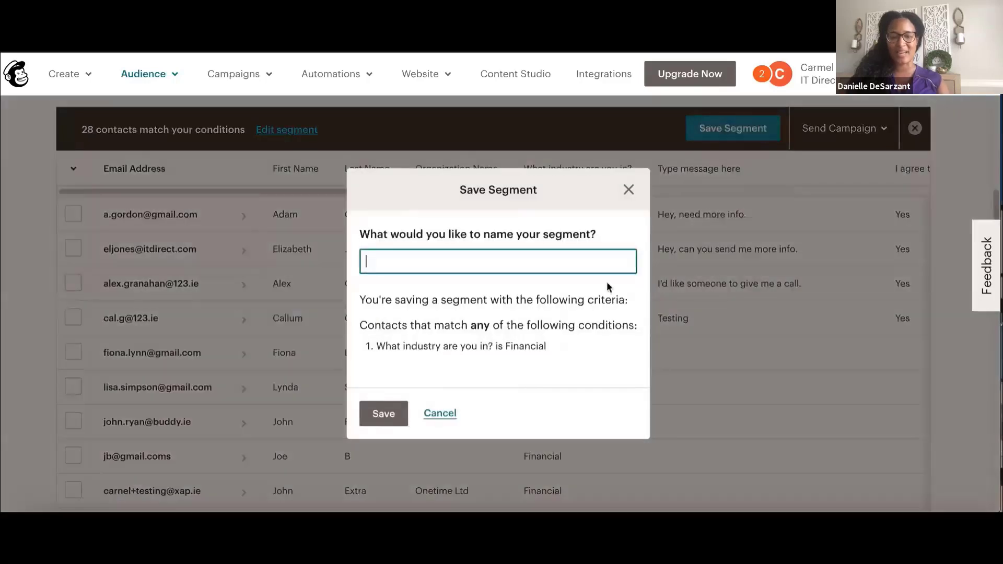
type("VIP_Financial")
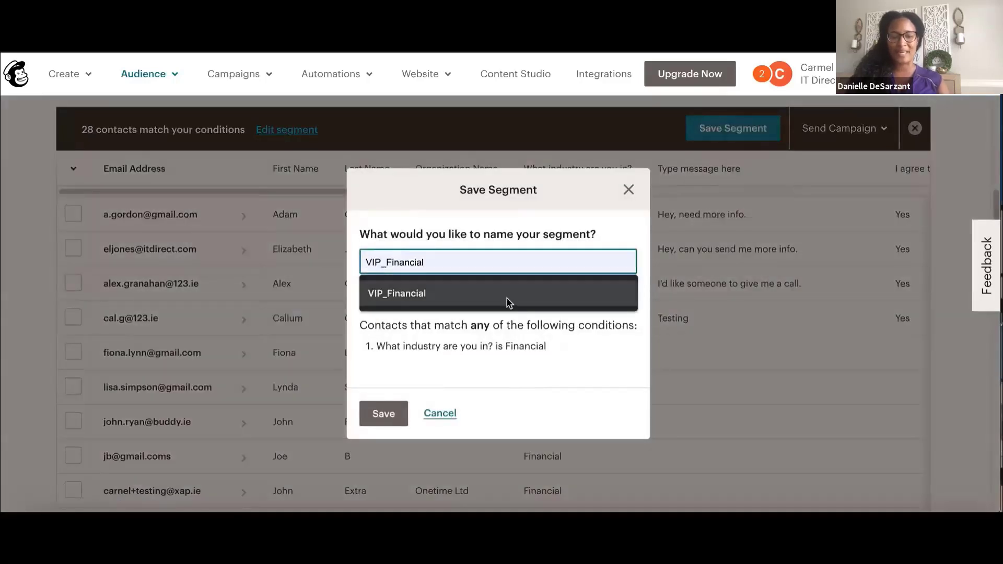
left_click(507, 299)
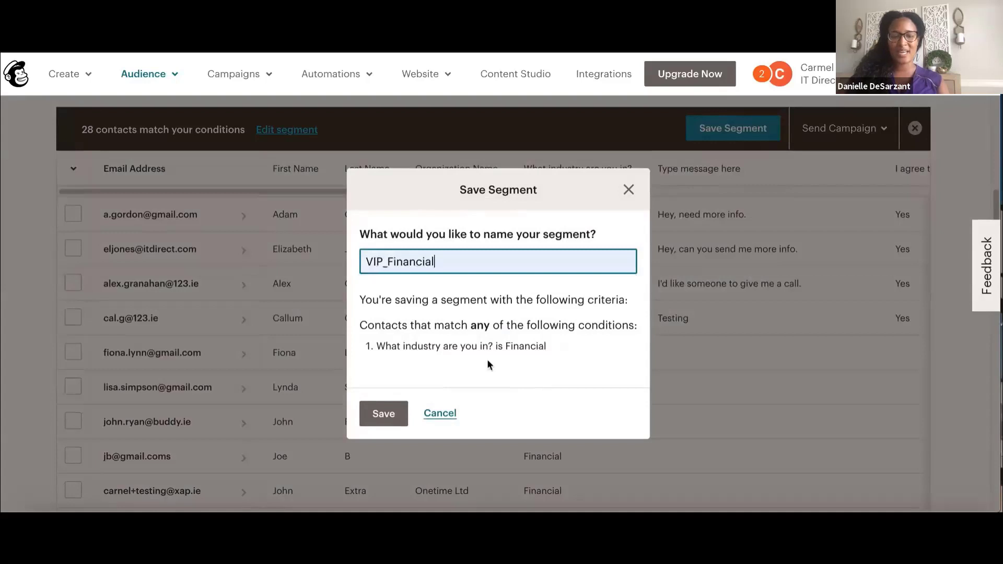
left_click(395, 418)
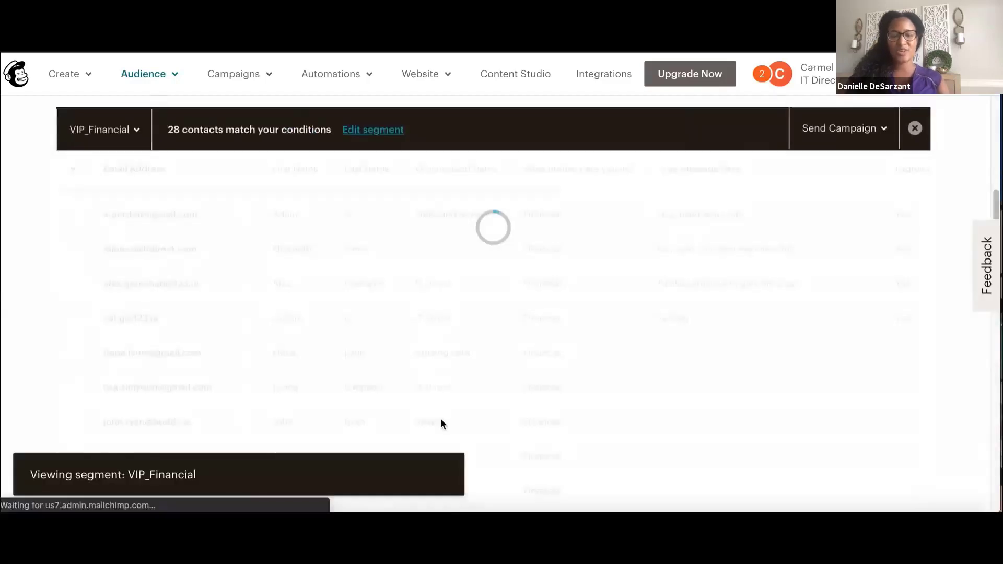
left_click(835, 129)
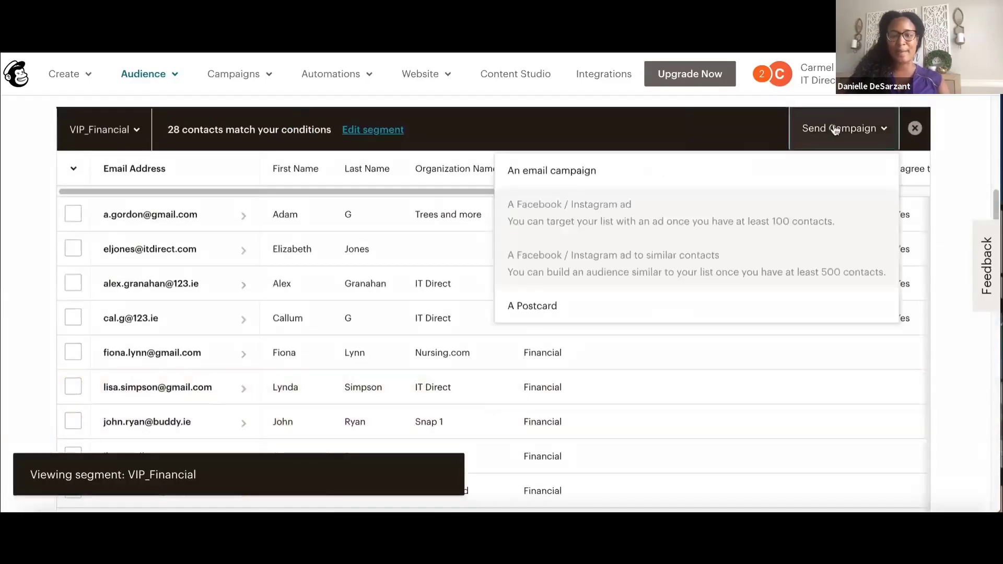
left_click(792, 168)
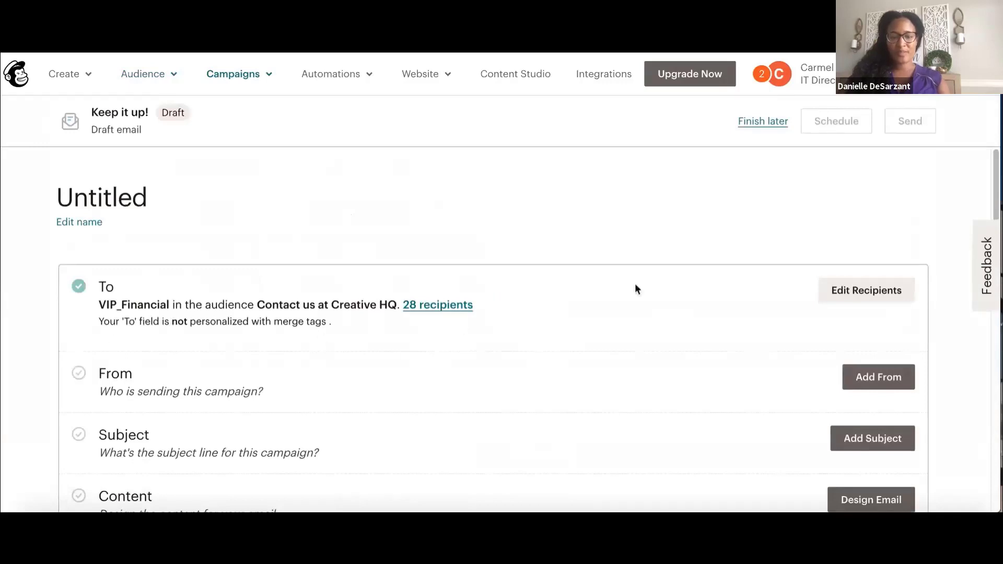
Keep audience Contact us at Creative HQ and segment VIP_Financial, personalize To with *|FNAME|* *|LNAME|*, and save
left_click(854, 302)
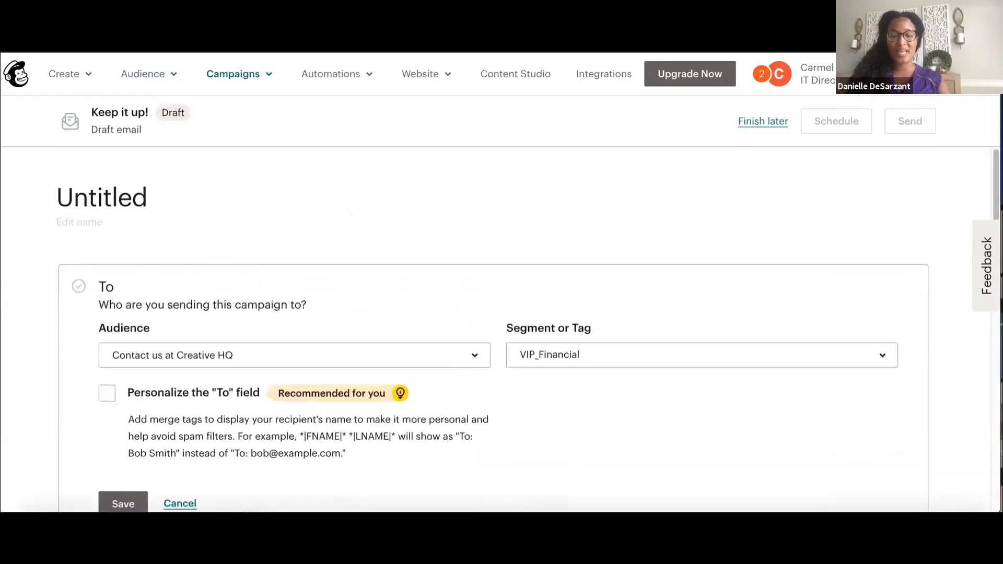
left_click_drag(998, 187, 998, 218)
left_click(486, 241)
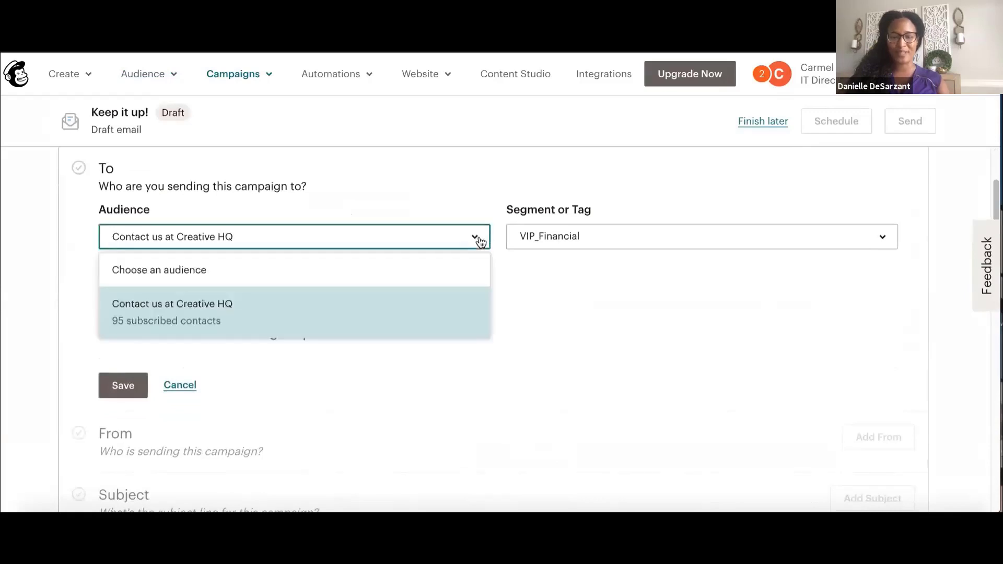
left_click(449, 310)
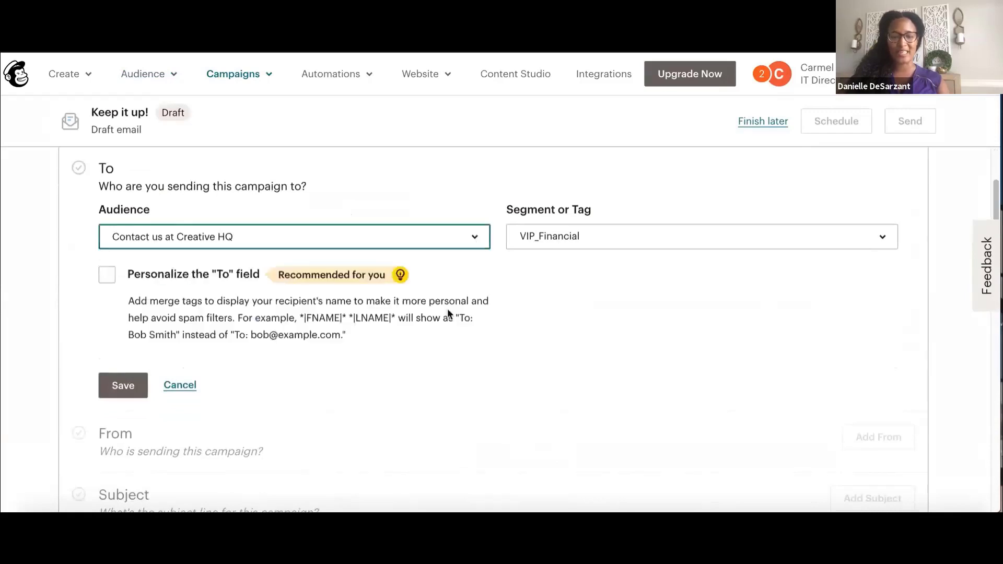
left_click(637, 243)
left_click(600, 408)
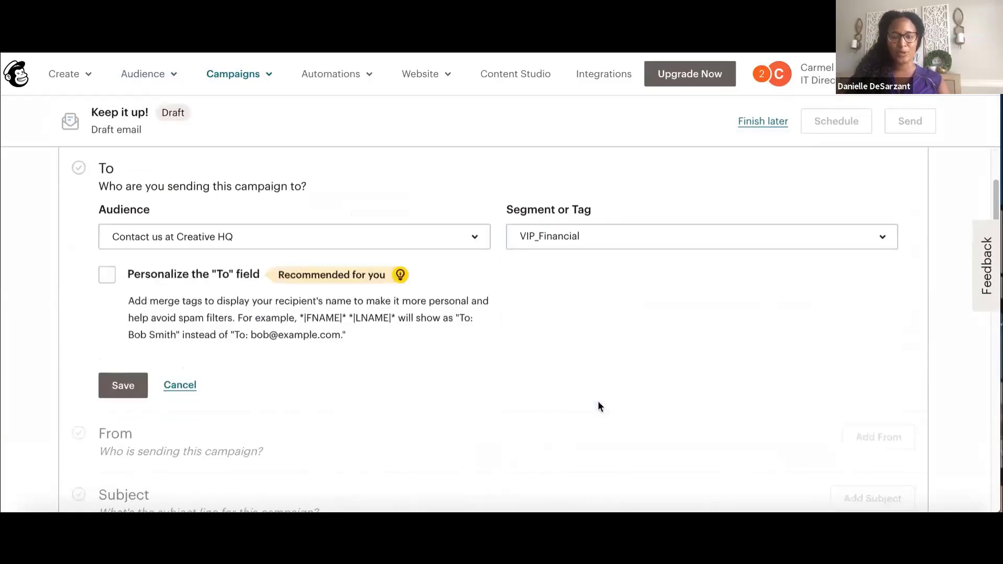
left_click(110, 277)
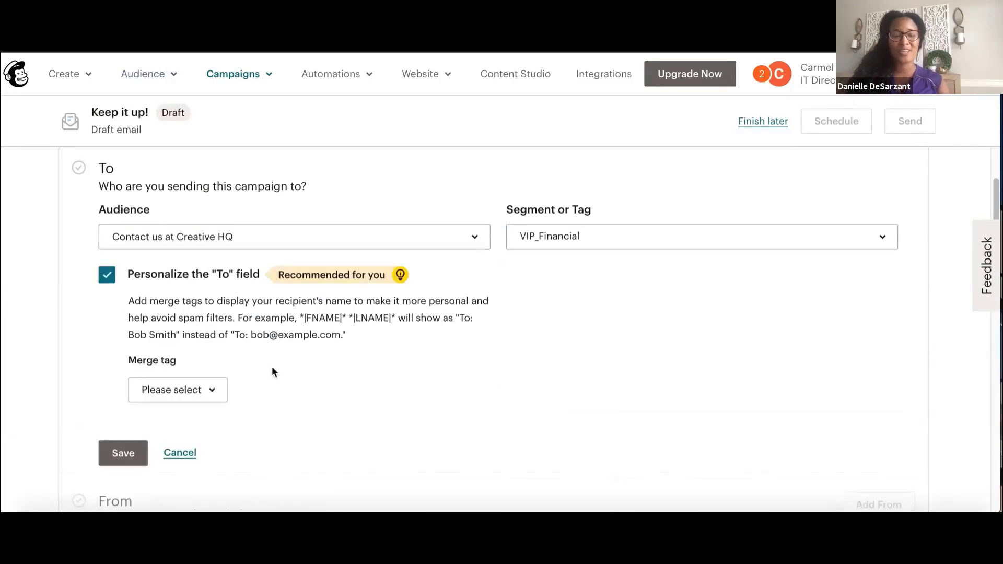
left_click(199, 399)
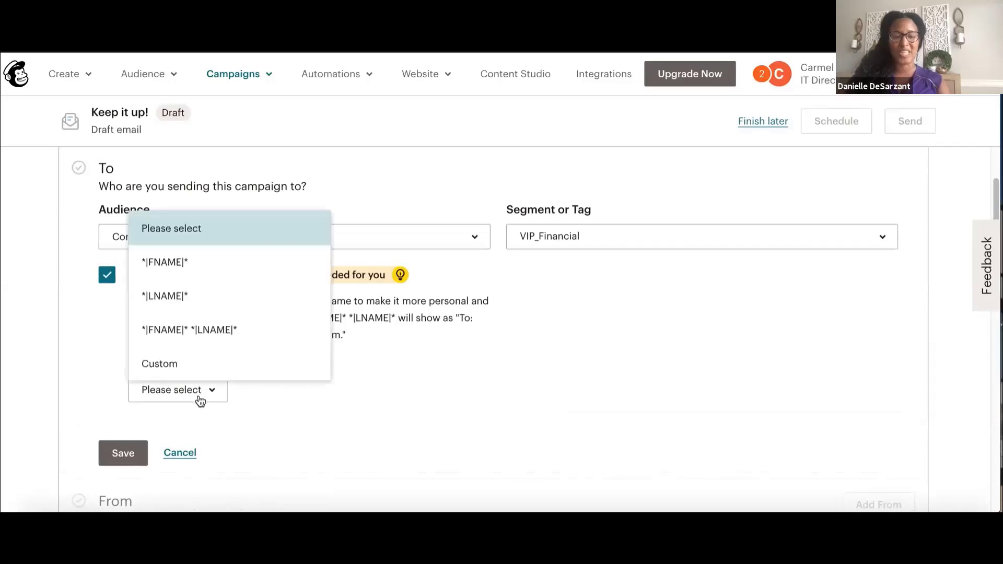
left_click(196, 333)
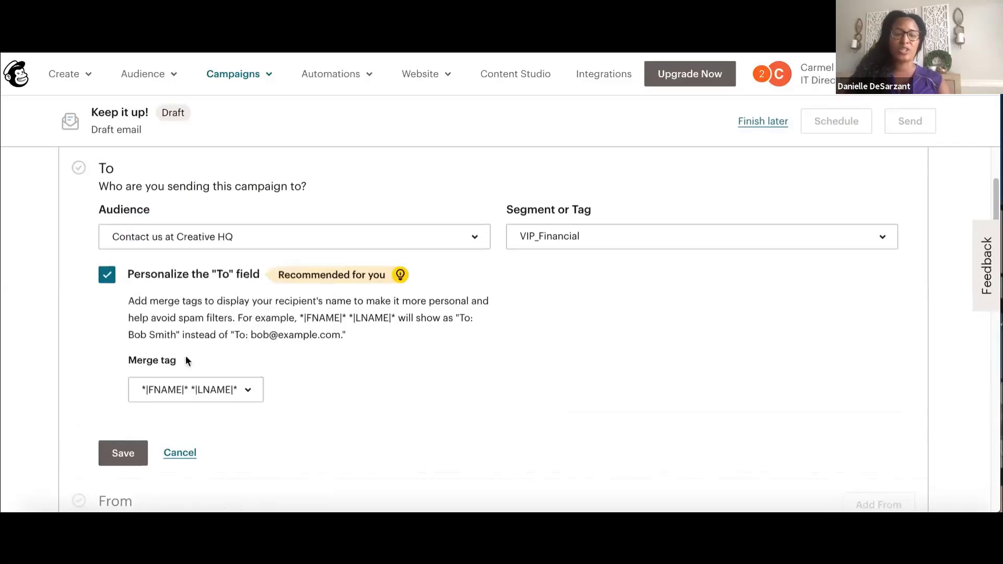
left_click(135, 454)
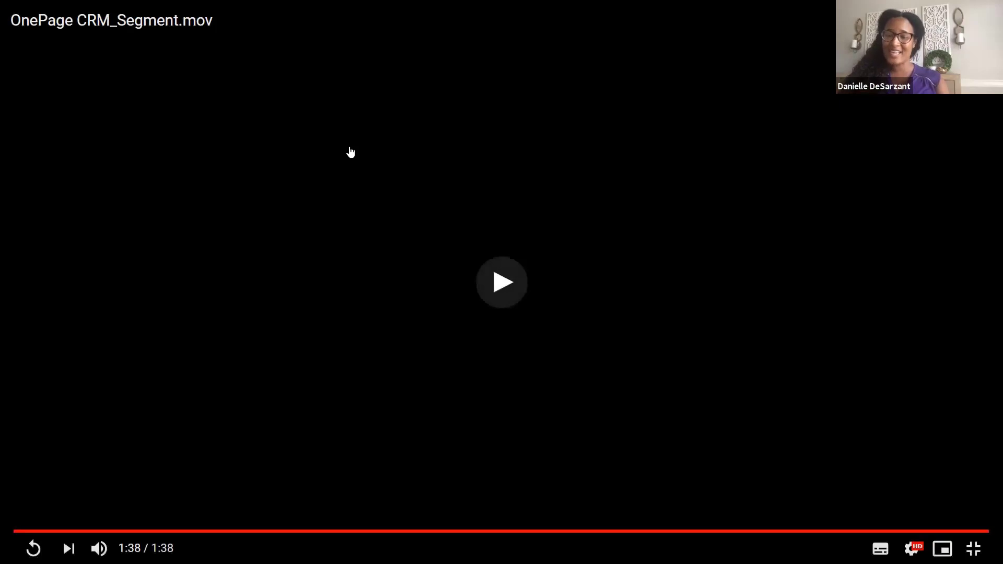
Exit full screen and play the OnePage CRM_Optimize.mov video full screen
key("Escape")
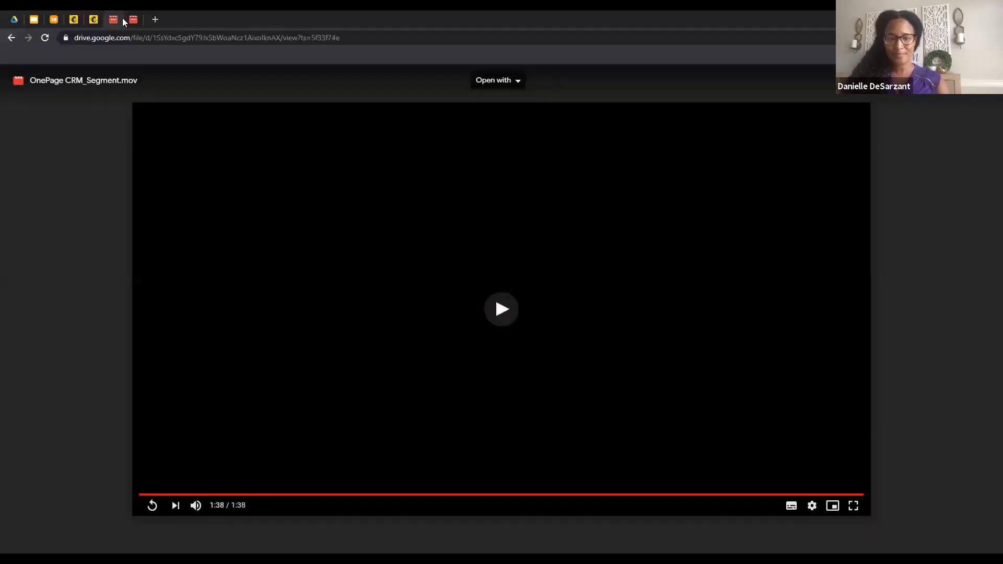
left_click(132, 20)
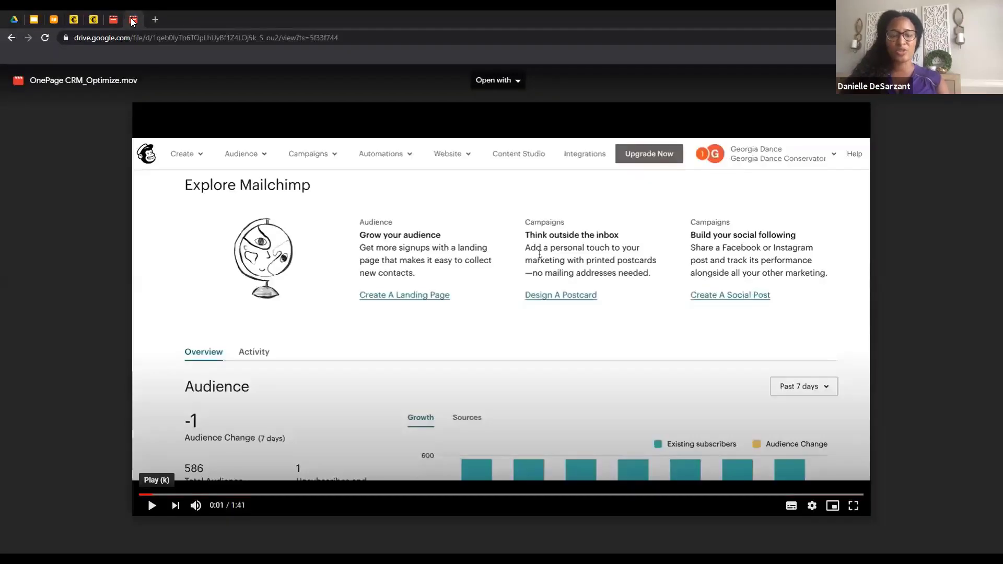
left_click(779, 461)
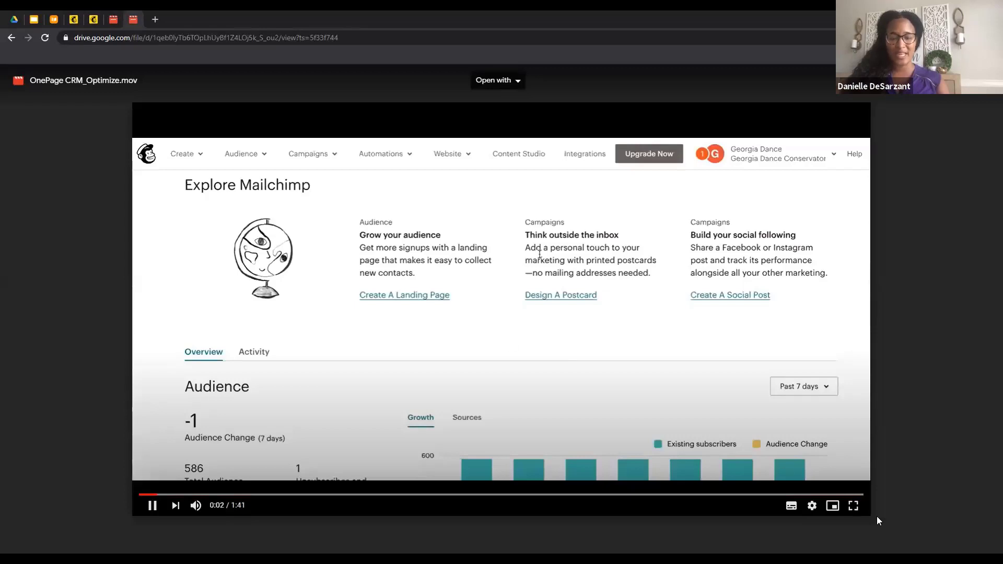
left_click(856, 505)
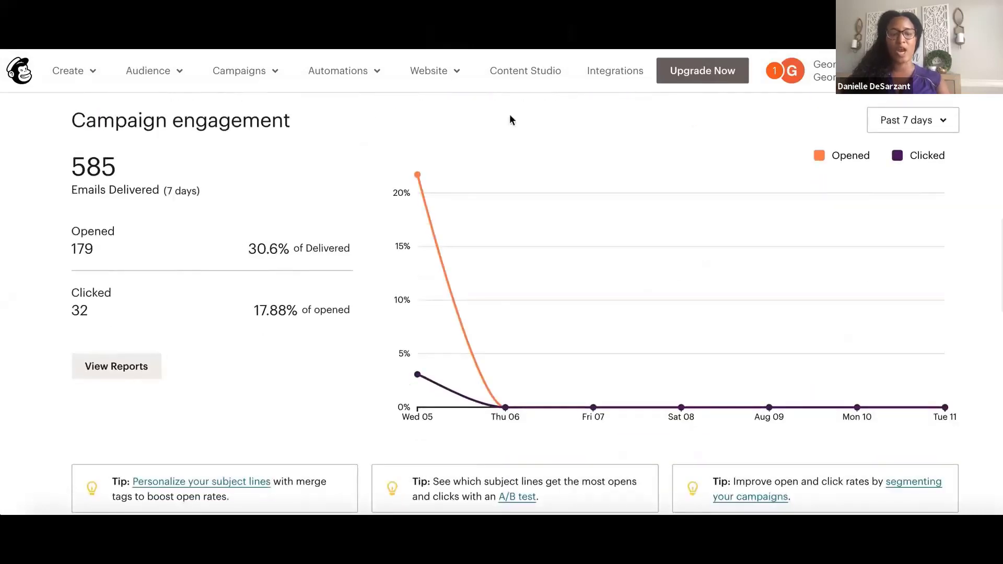
Show campaign engagement for the past 30 days, then for the past year
left_click(901, 121)
left_click(855, 189)
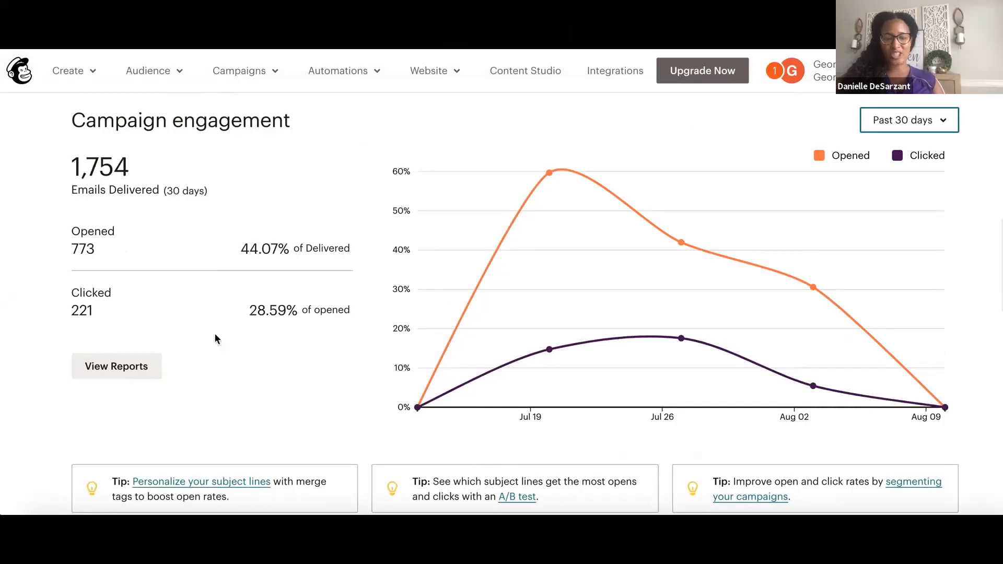
mouse_move(551, 180)
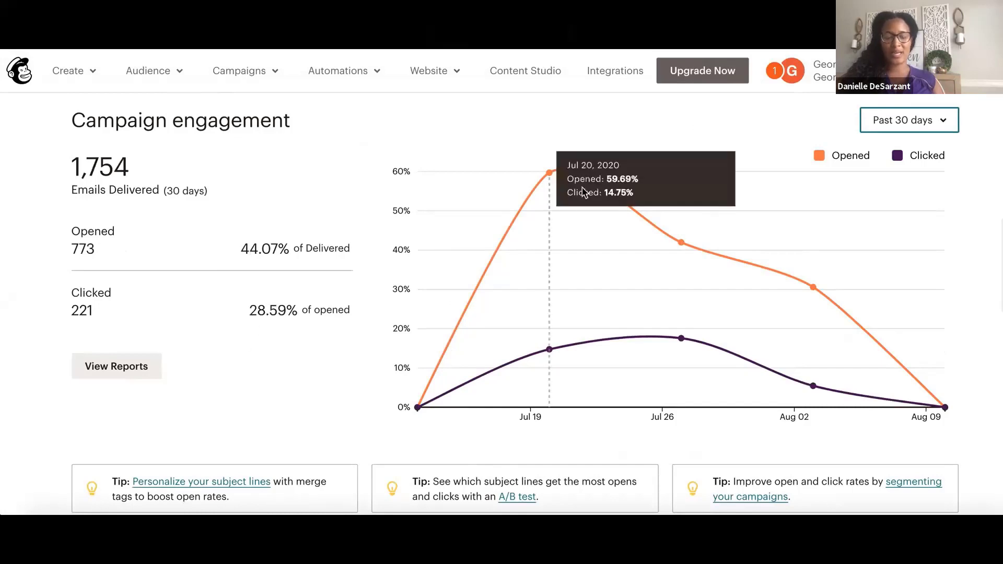
mouse_move(673, 231)
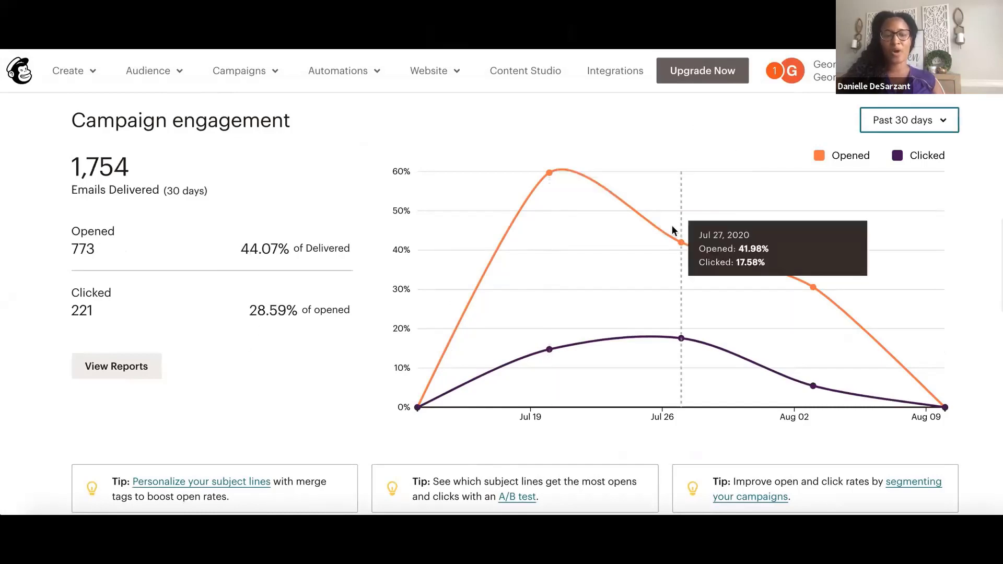
mouse_move(789, 267)
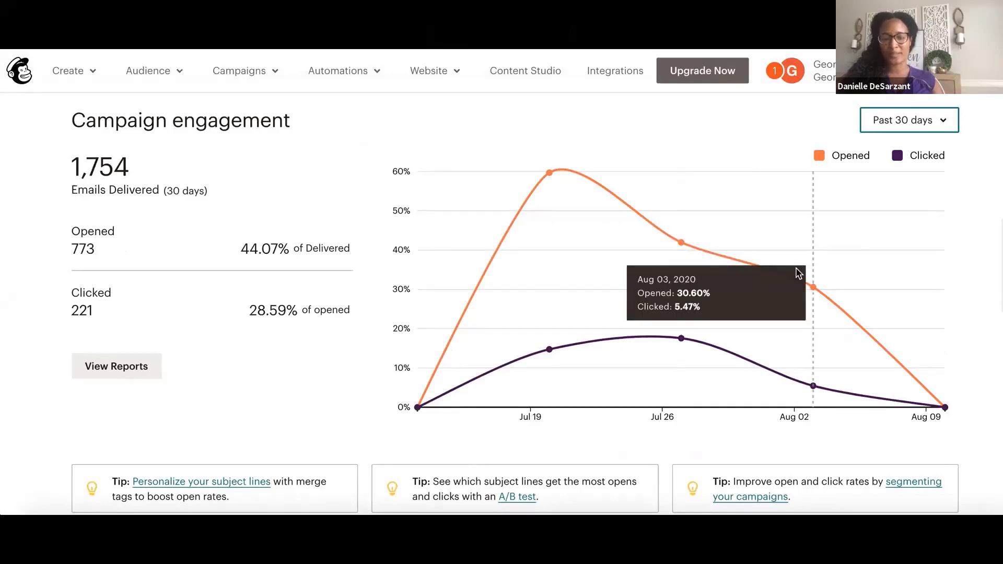
left_click(909, 119)
left_click(843, 217)
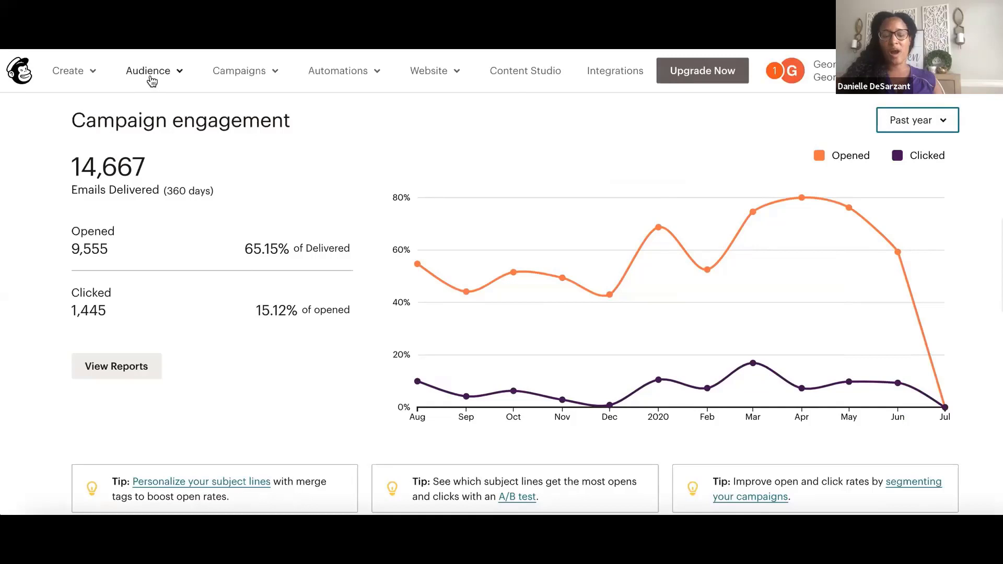
Go to the Audience dashboard and scroll to the Often, Sometimes and Rarely engagement breakdown
left_click(179, 74)
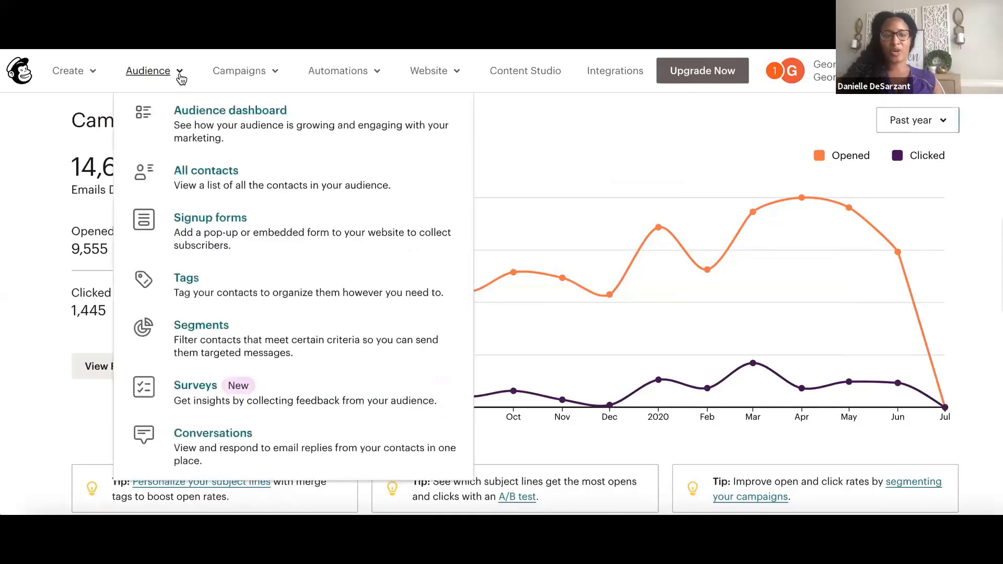
left_click(187, 116)
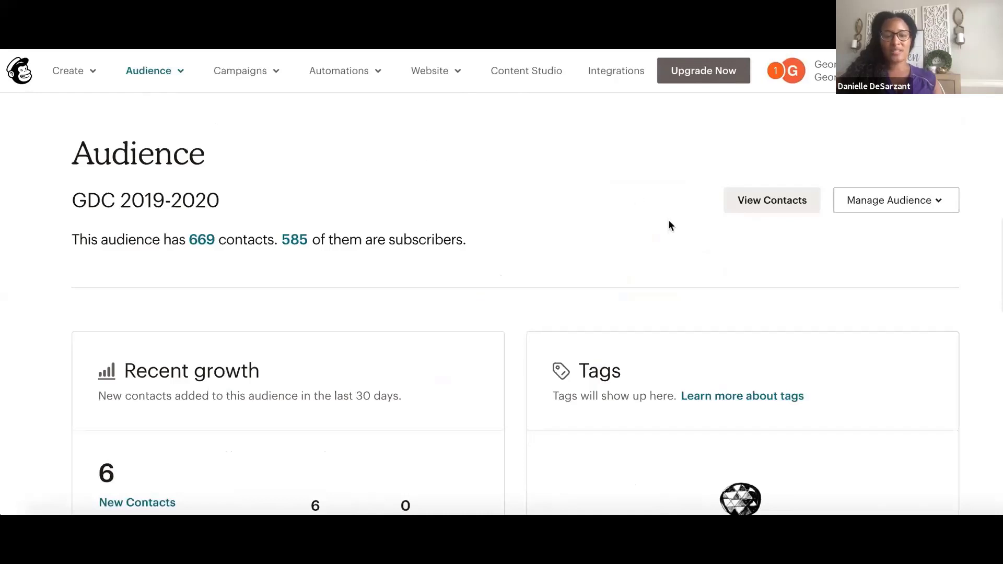
scroll(670, 225, "down", 6)
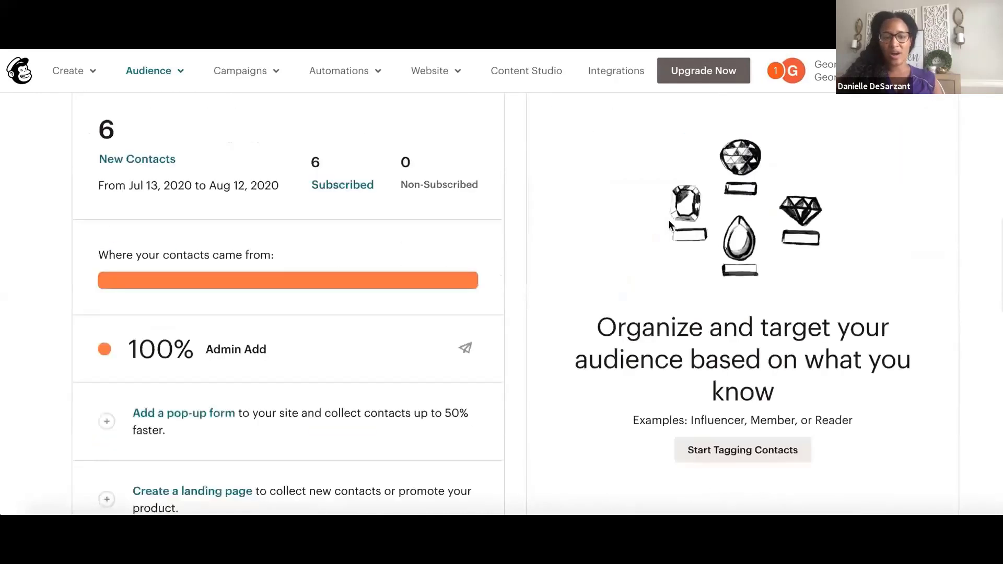
scroll(670, 226, "down", 13)
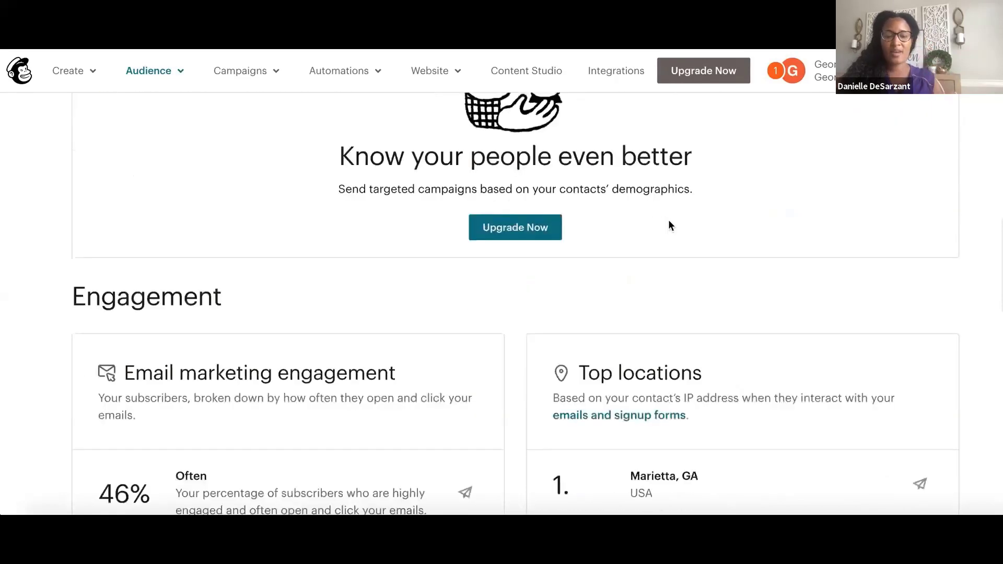
scroll(670, 226, "down", 3)
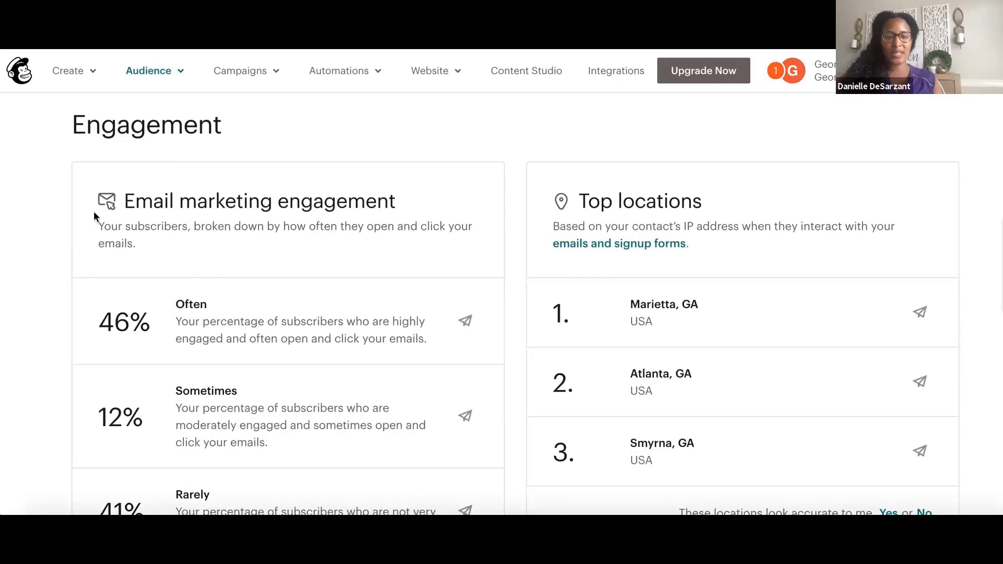
scroll(94, 215, "down", 1)
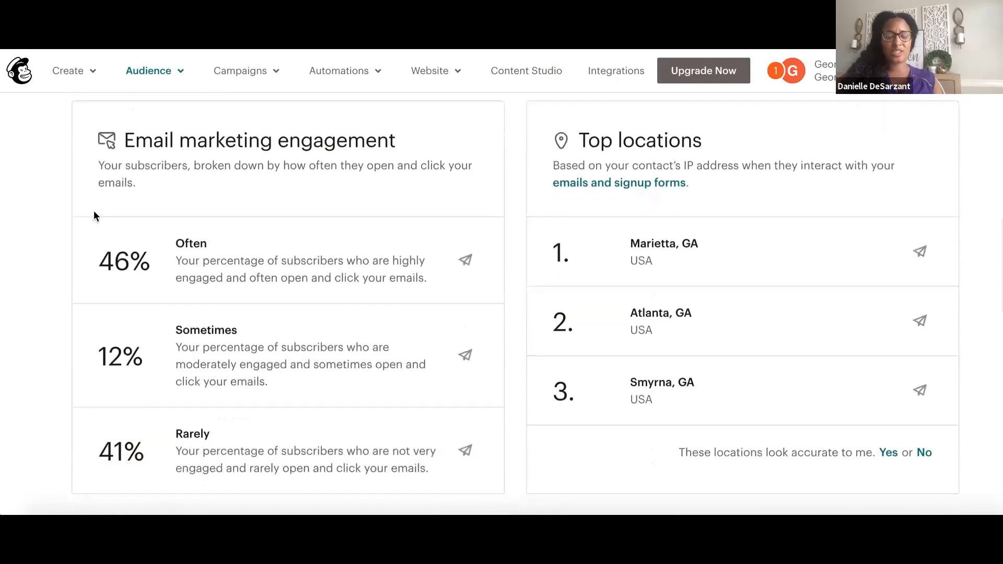
mouse_move(141, 259)
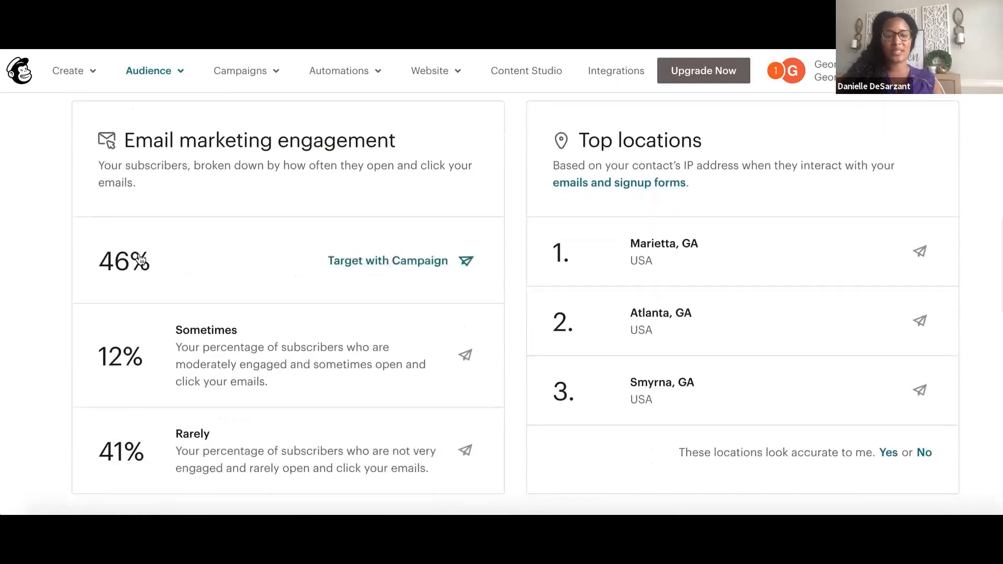
mouse_move(137, 381)
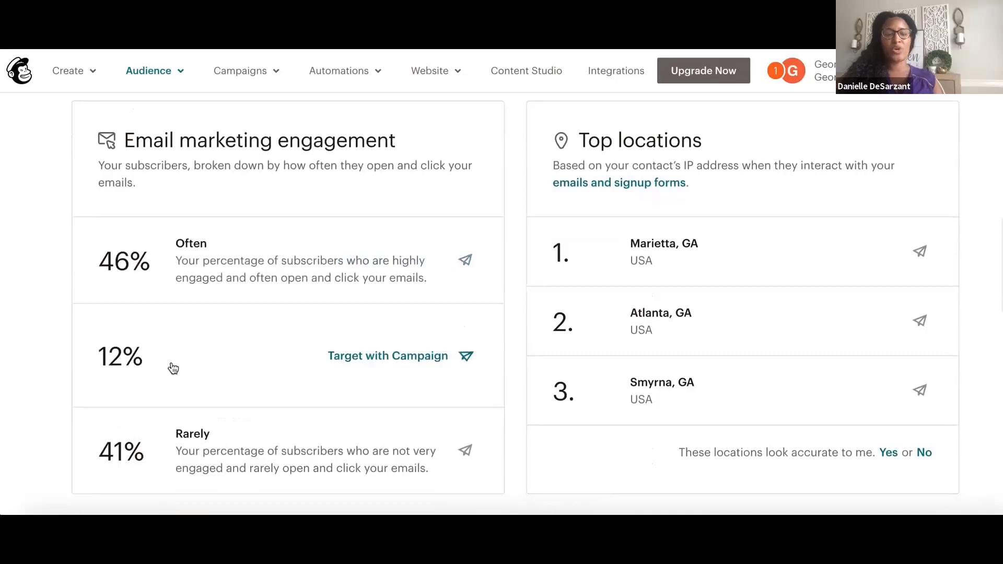
Check the Target with Campaign options for the Sometimes and Rarely groups, closing each
left_click(351, 358)
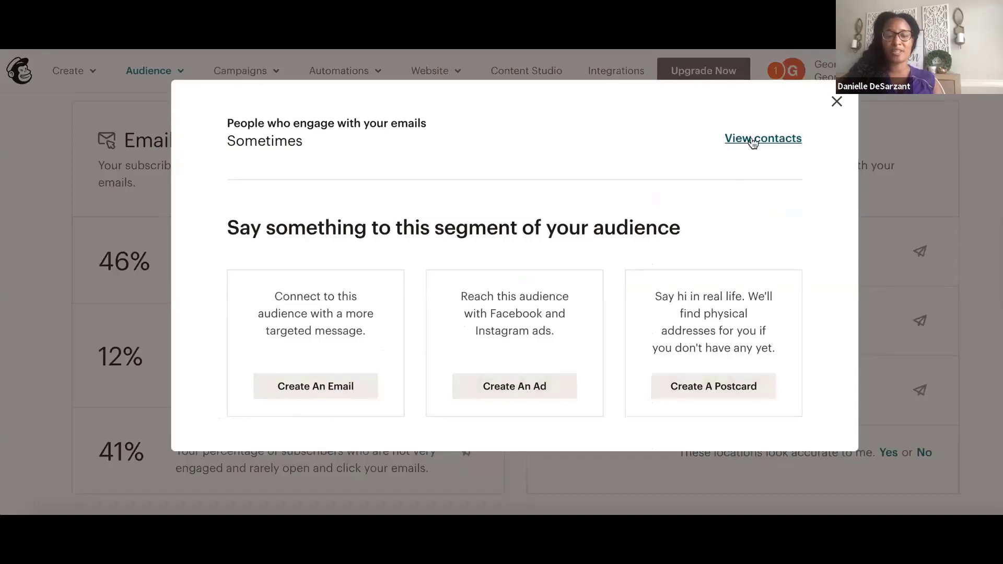
left_click(836, 102)
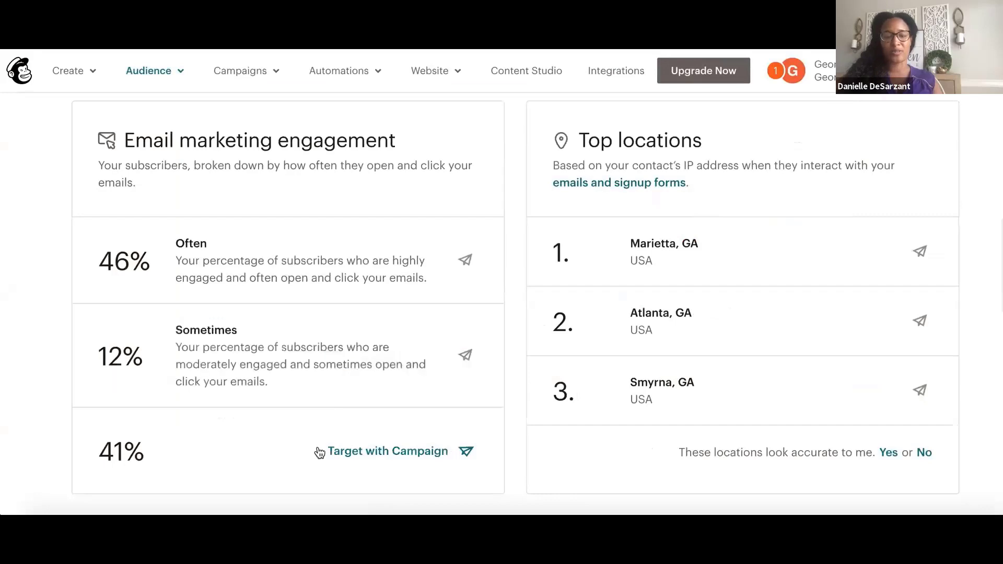
left_click(318, 450)
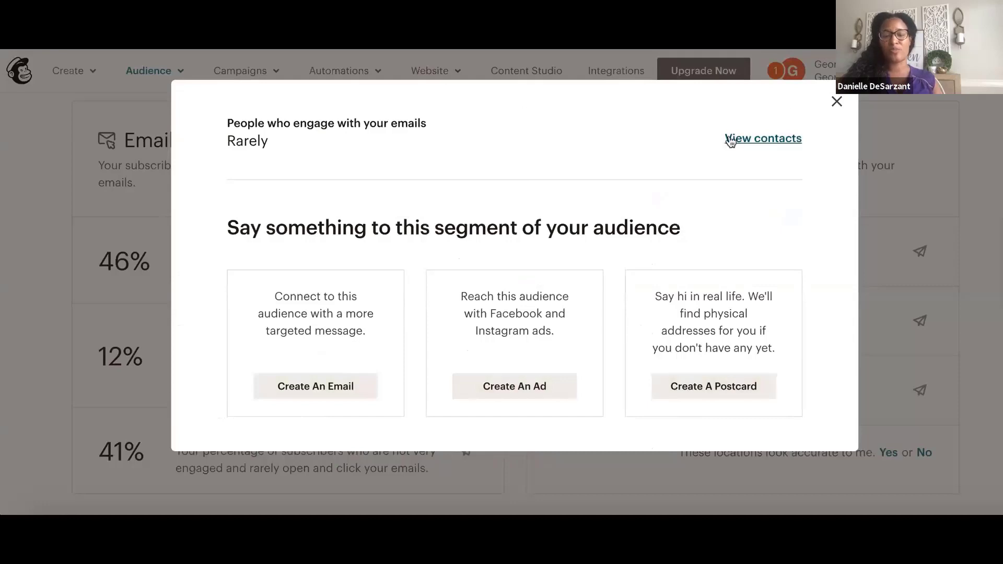
left_click(837, 102)
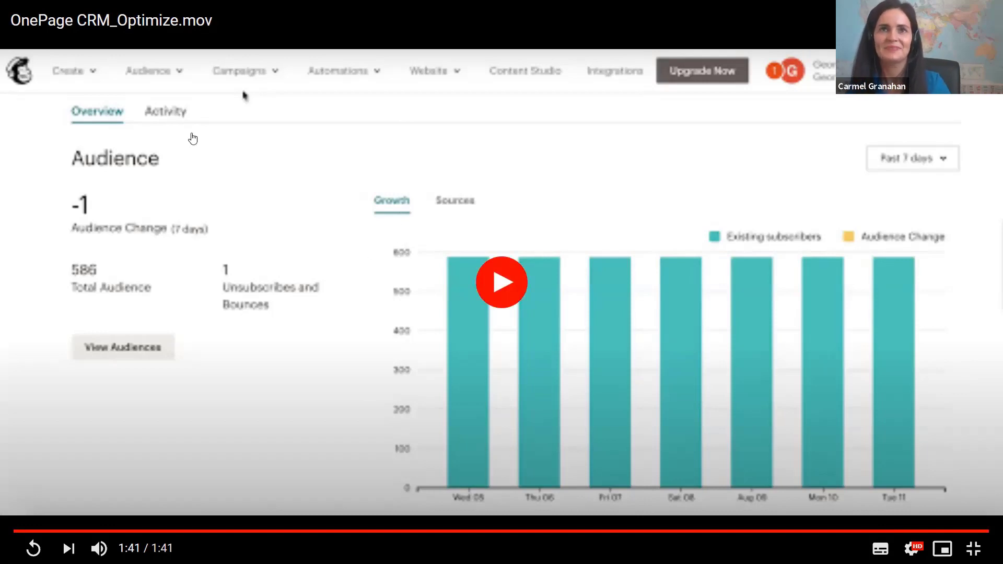
Leave the video and return Google Slides to the slide on segmented campaigns' 23% higher open rates
key("Escape")
left_click(55, 21)
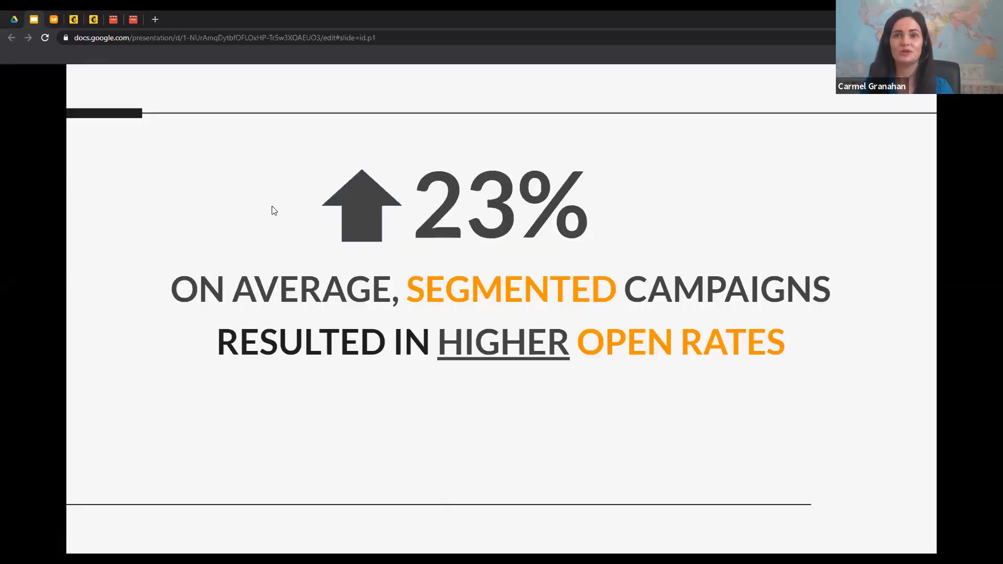
key("Right")
key("Left")
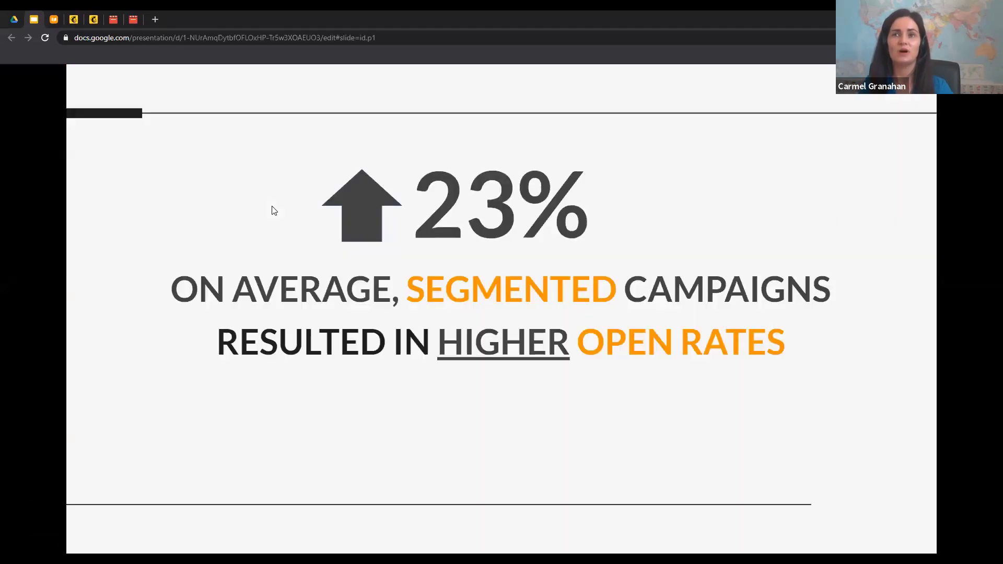